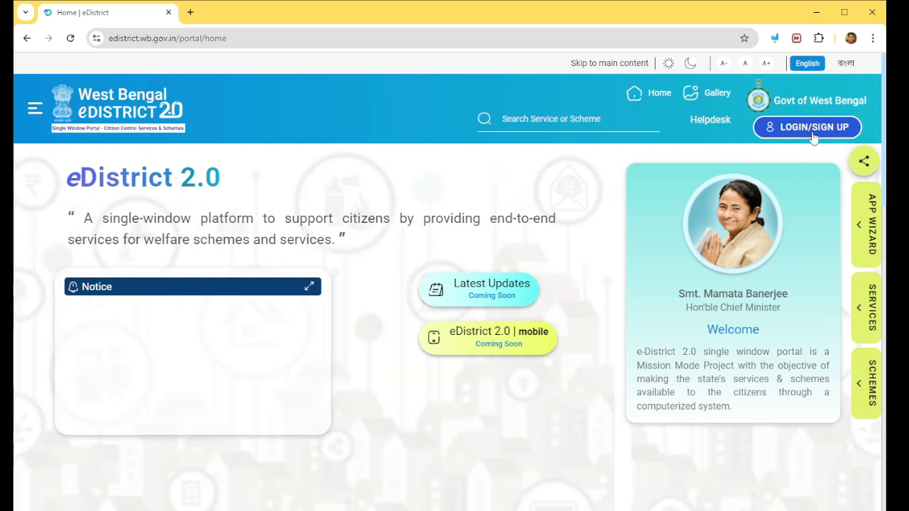
Open the portal's login page, choose OTP delivery to mobile, and sign in.
click(821, 131)
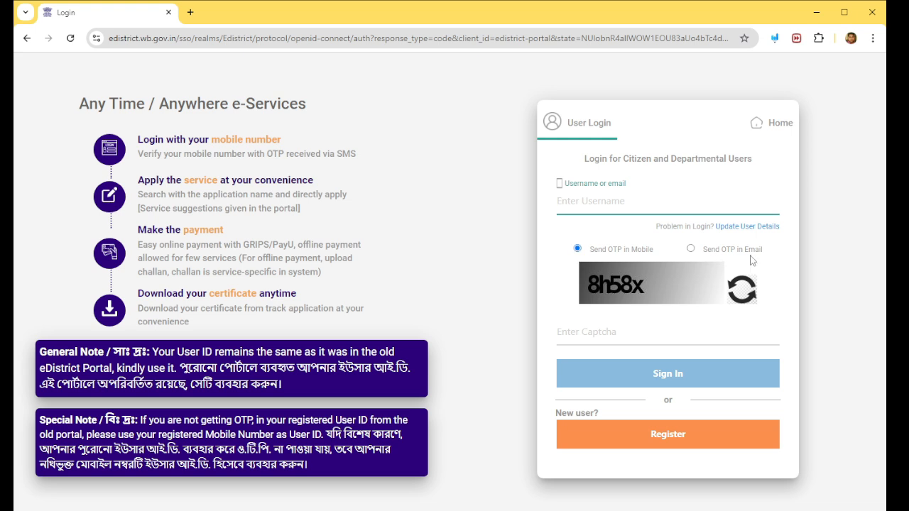
click(691, 249)
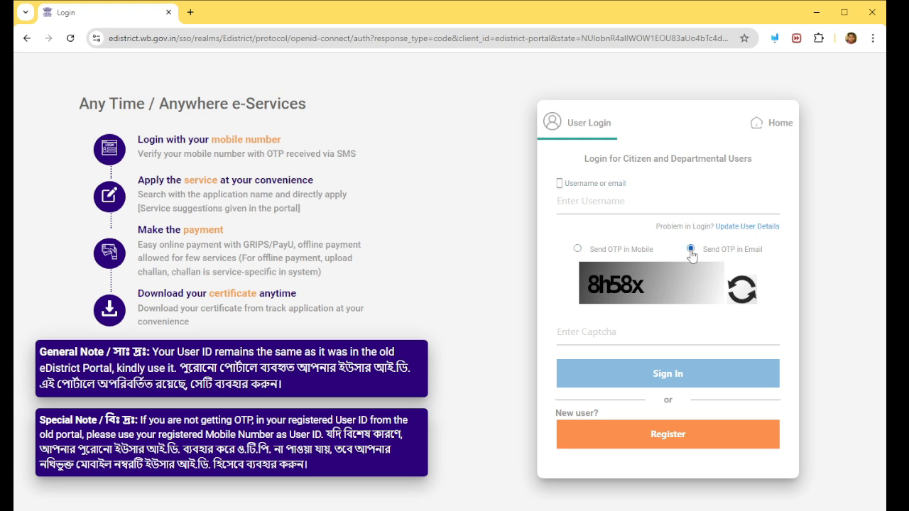
click(579, 249)
click(681, 380)
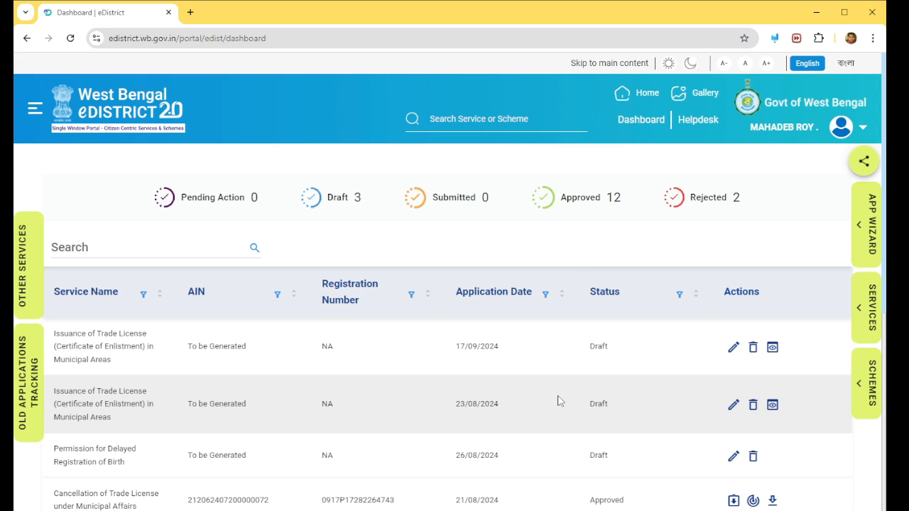
Search the service list for "trade" to reach the Issuance of Trade License (Certificate of Enlistment) in Municipal Areas application.
click(866, 314)
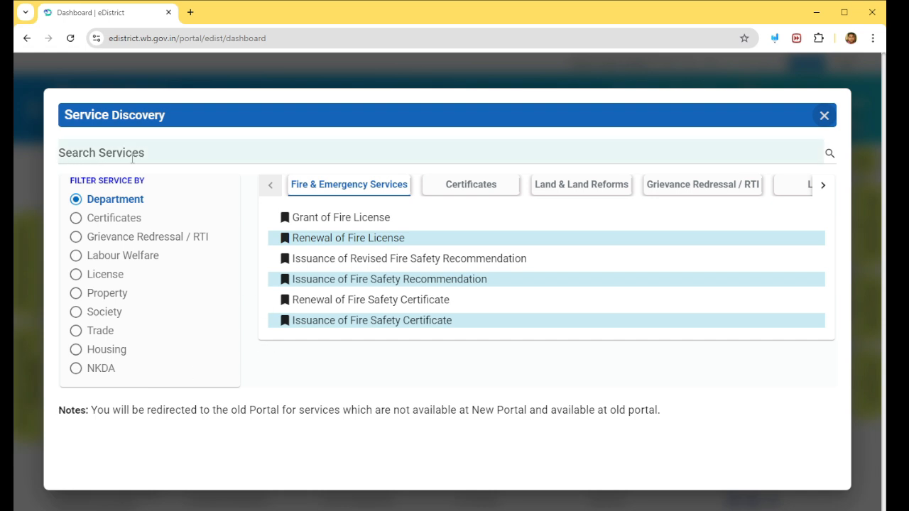
click(185, 158)
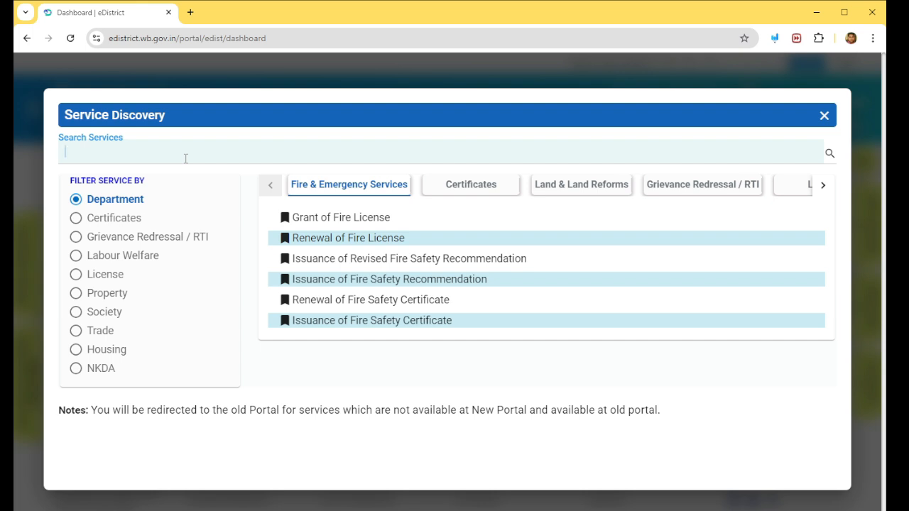
text(trade)
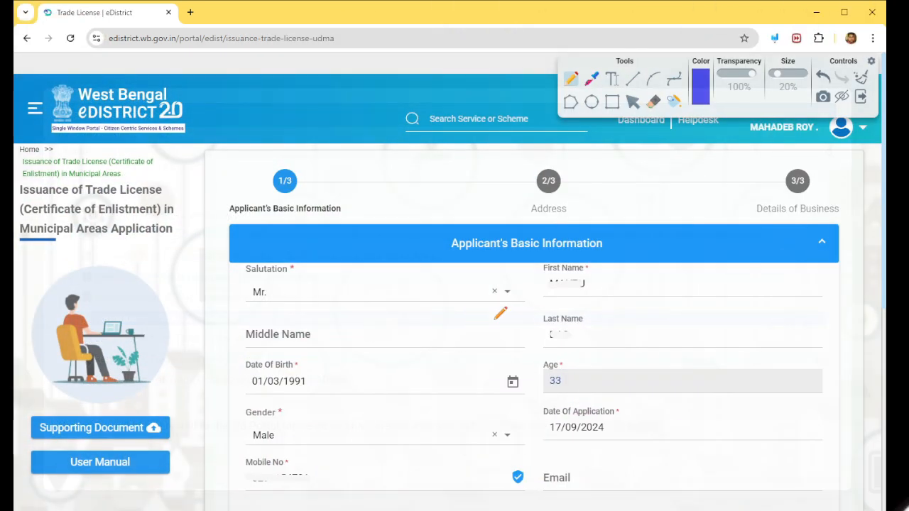
Mark the Applicant's Basic Information, Address and Details of Business stages and the basic information heading with pen ticks.
scroll(508, 306, down, 1)
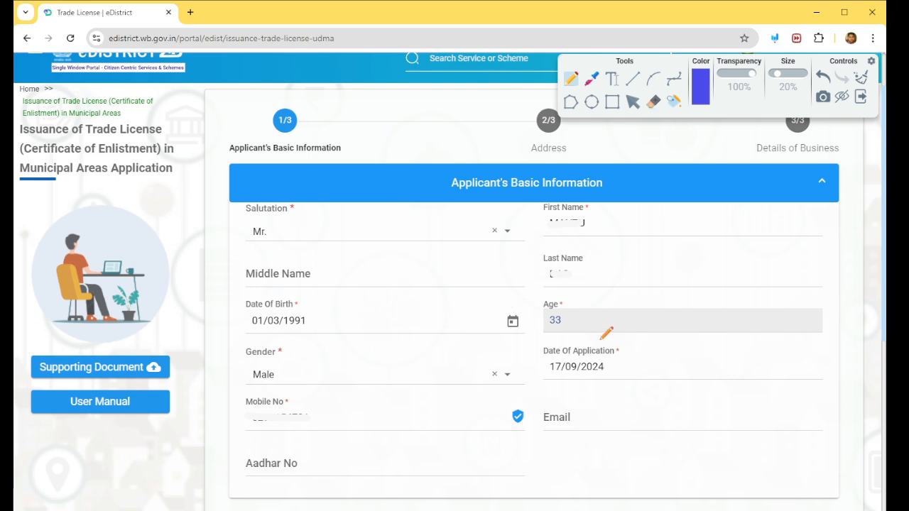
scroll(604, 333, up, 1)
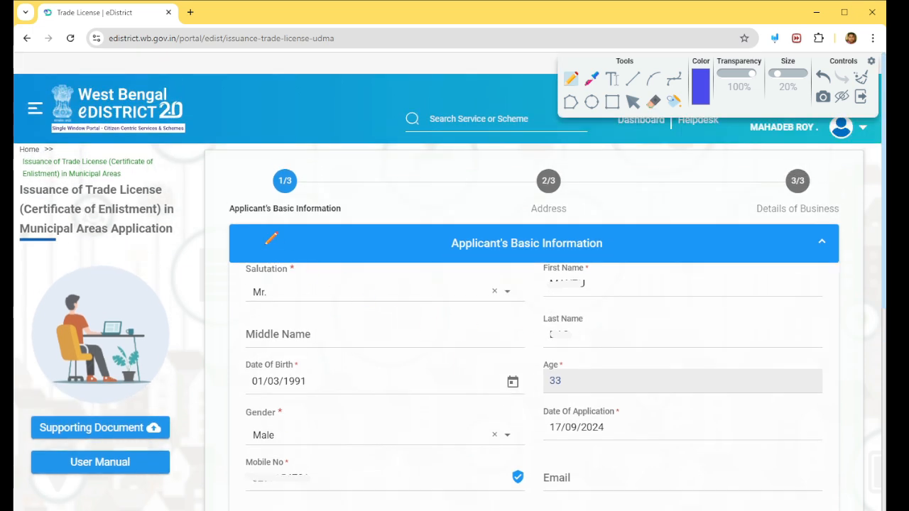
mouse_move(349, 204)
mouse_down()
mouse_move(365, 209)
mouse_move(408, 175)
mouse_up()
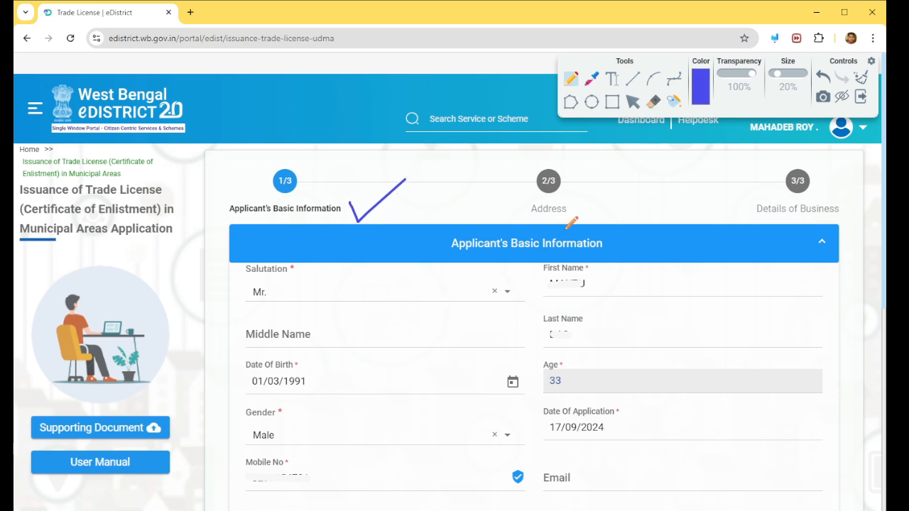
mouse_move(569, 194)
mouse_down()
mouse_move(579, 210)
mouse_move(627, 163)
mouse_up()
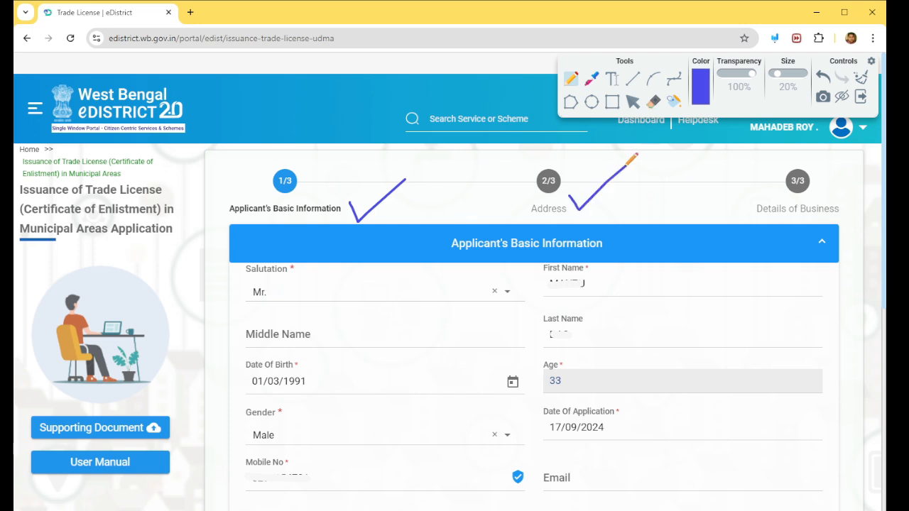
mouse_move(580, 193)
mouse_down()
mouse_move(589, 210)
mouse_move(653, 150)
mouse_up()
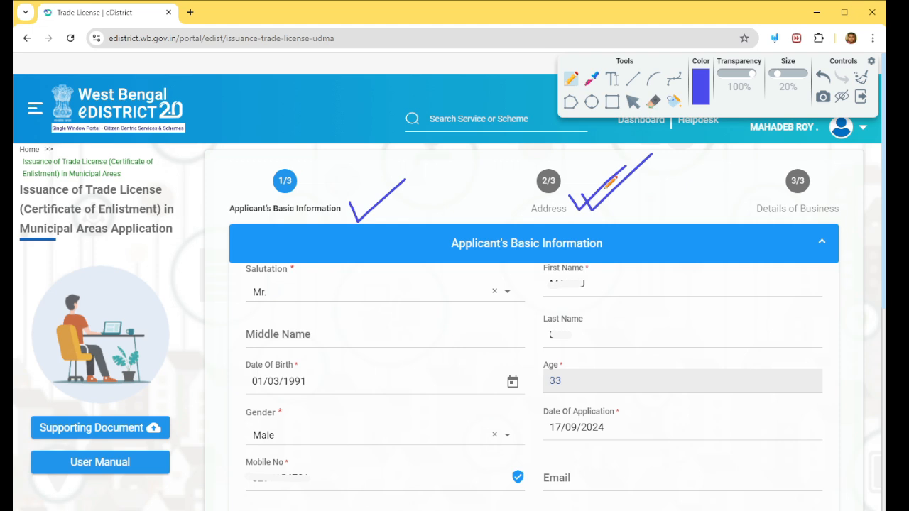
mouse_move(767, 194)
mouse_down()
mouse_move(739, 208)
mouse_move(799, 220)
mouse_move(856, 210)
mouse_move(838, 190)
mouse_move(759, 206)
mouse_move(788, 166)
mouse_move(829, 183)
mouse_move(837, 172)
mouse_up()
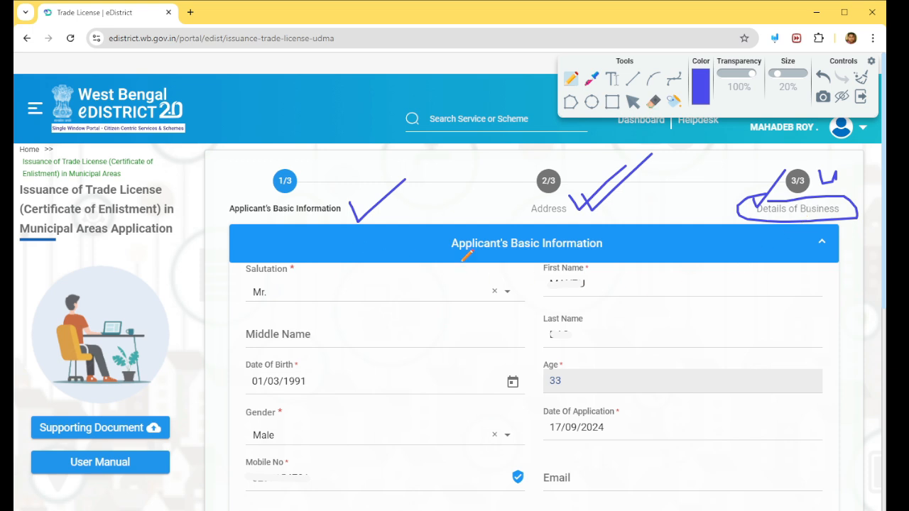
mouse_move(617, 240)
mouse_down()
mouse_move(620, 247)
mouse_move(652, 211)
mouse_up()
Switch from the pen to the pointer and set the applicant's salutation to Mr.
scroll(640, 277, down, 1)
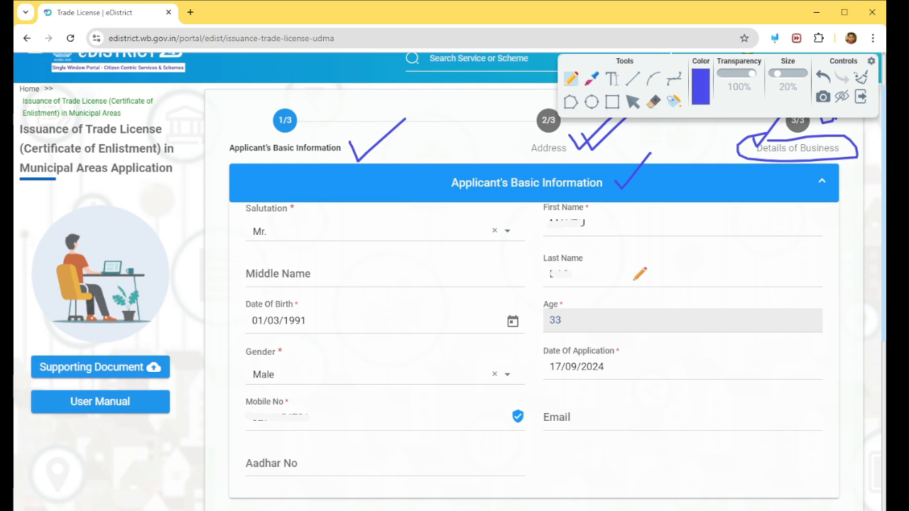
click(633, 101)
click(379, 234)
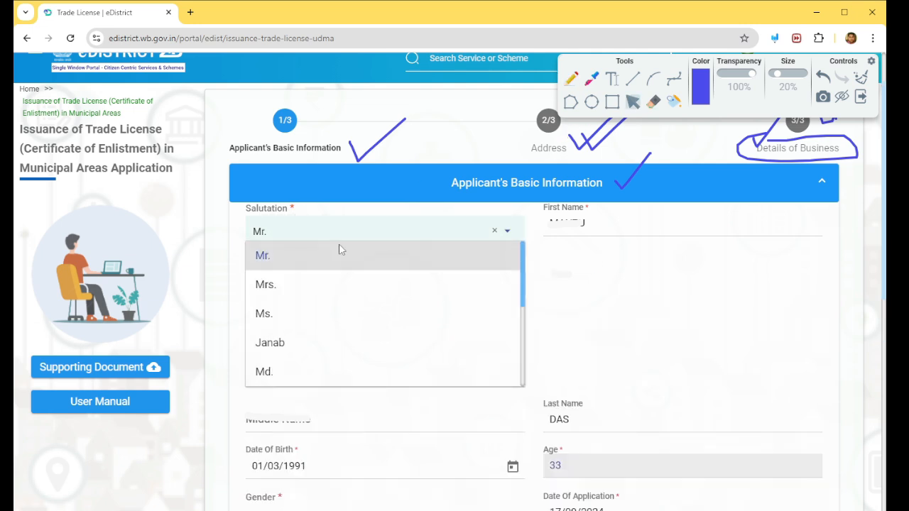
click(274, 259)
Draw pen ticks beside the First Name, Middle Name, Last Name, Date Of Birth, Age and Gender fields.
click(573, 84)
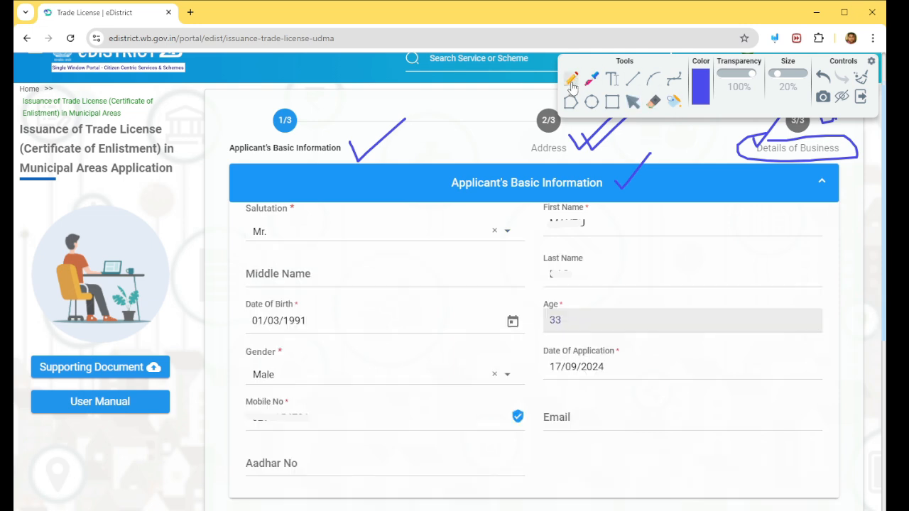
mouse_move(603, 216)
mouse_down()
mouse_move(615, 221)
mouse_move(648, 191)
mouse_up()
mouse_move(327, 269)
mouse_down()
mouse_move(331, 280)
mouse_move(368, 249)
mouse_up()
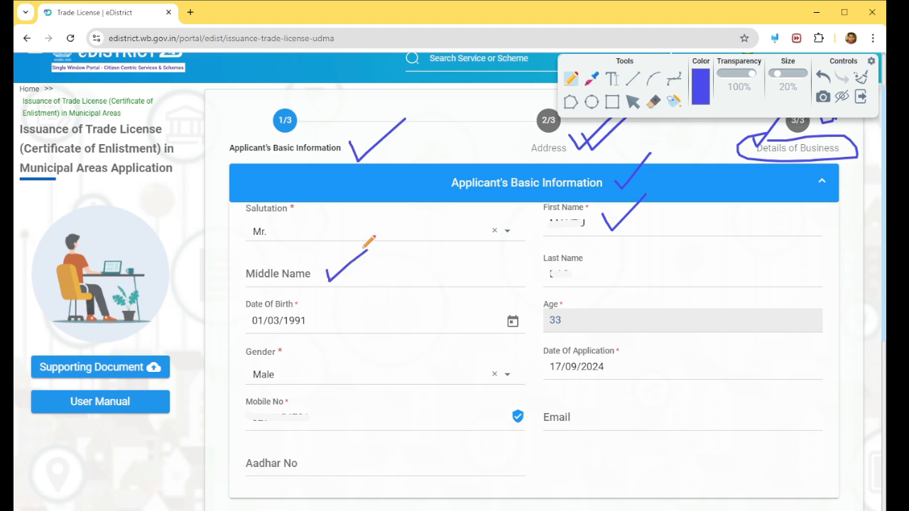
mouse_move(632, 261)
mouse_down()
mouse_move(652, 271)
mouse_move(673, 240)
mouse_up()
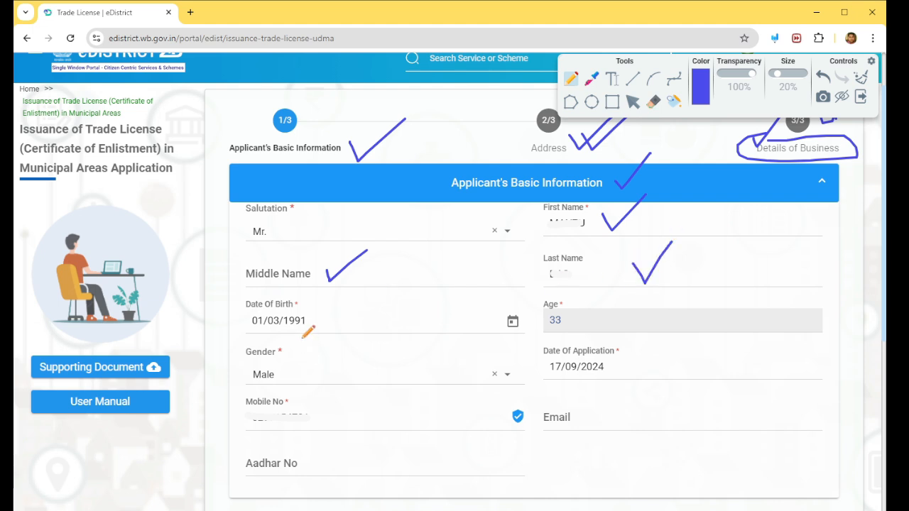
mouse_move(324, 309)
mouse_down()
mouse_move(335, 313)
mouse_move(355, 292)
mouse_up()
drag(591, 318, 634, 287)
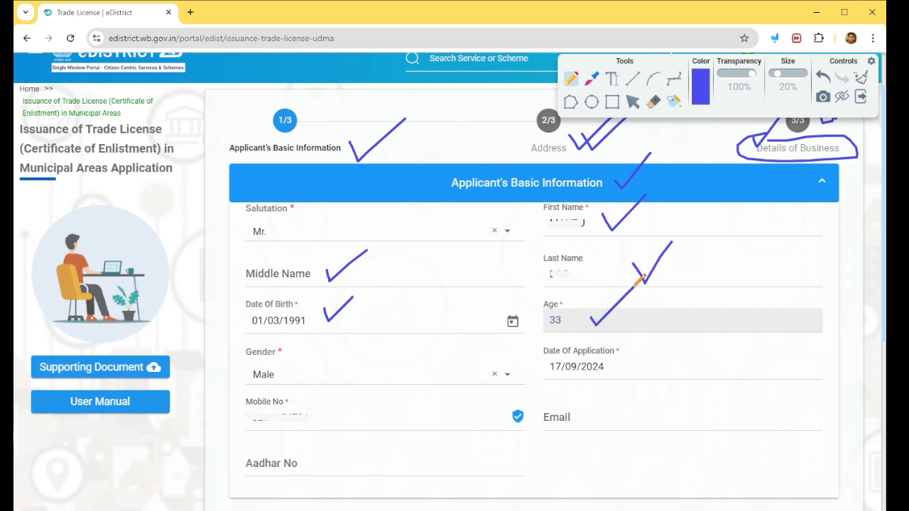
drag(309, 380, 348, 352)
Keep Male as the gender after viewing the choices, and save the basic information to proceed to the Address stage.
click(633, 102)
click(386, 382)
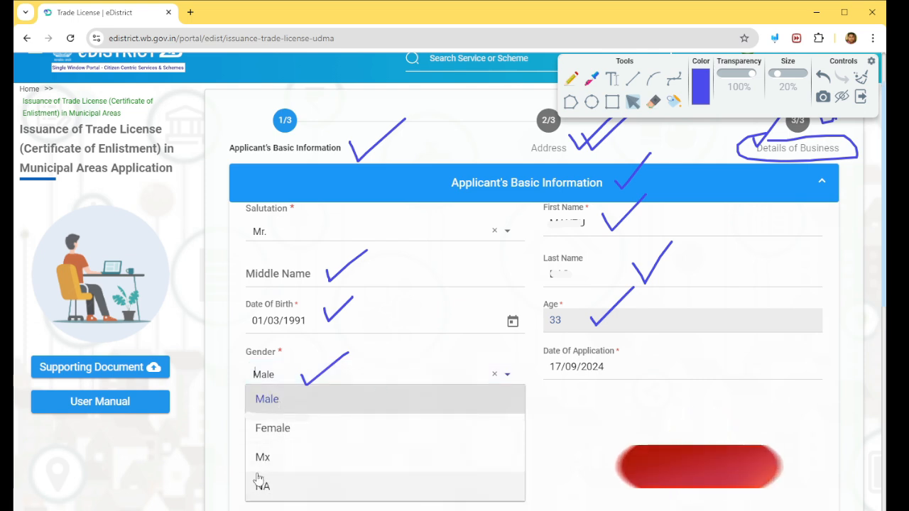
click(233, 400)
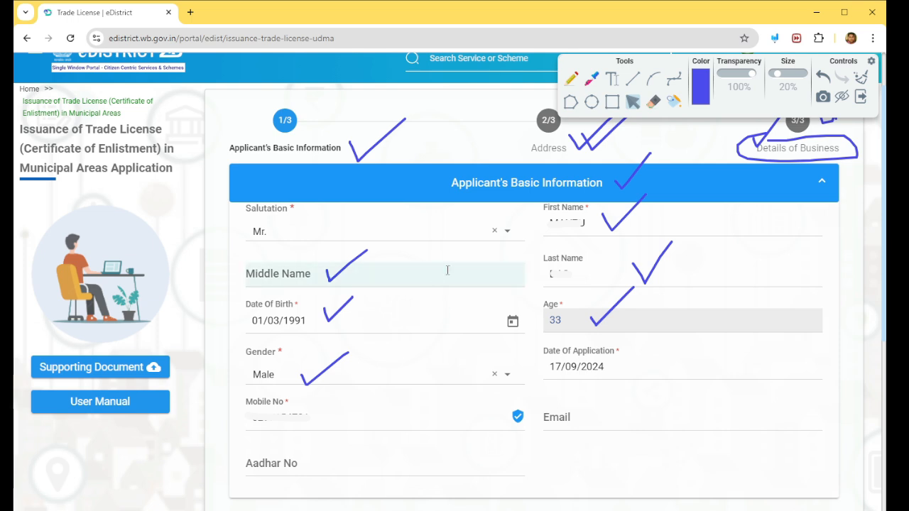
scroll(483, 309, down, 3)
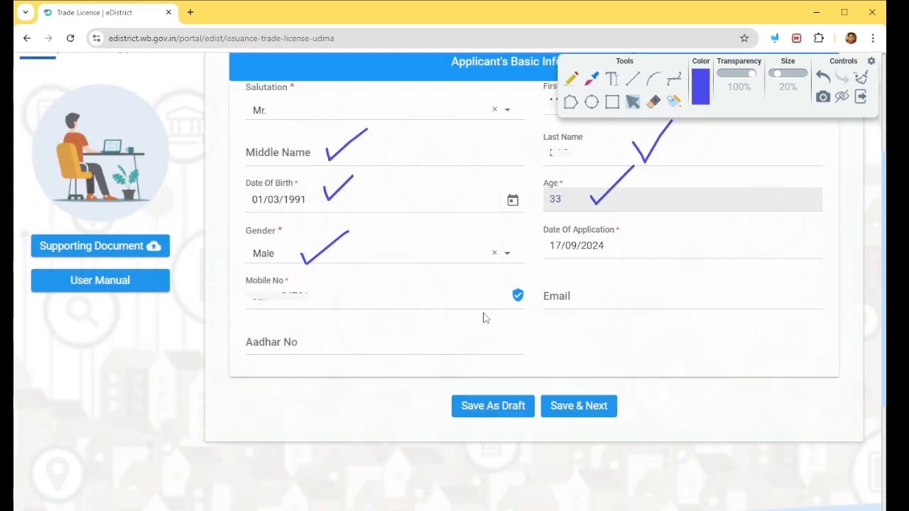
click(594, 409)
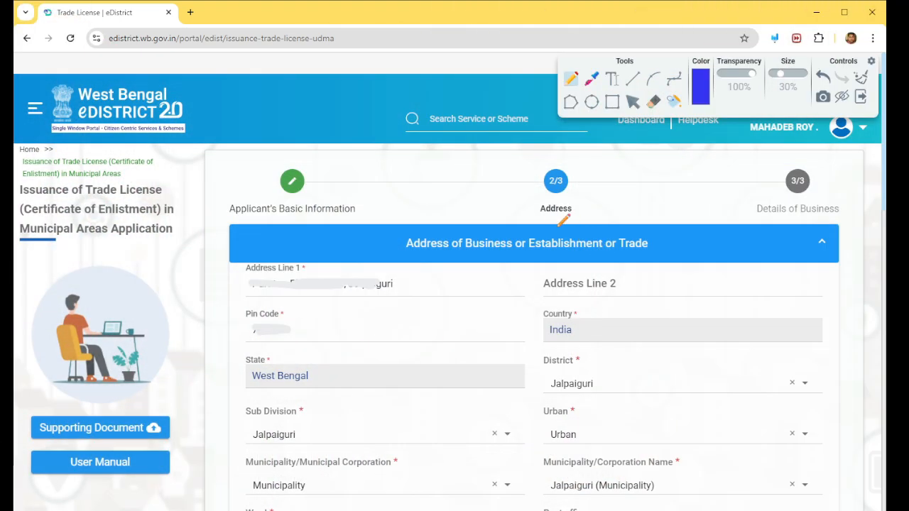
Underline the business address heading and draw pen ticks beside the Address stage, Address Line 1, Pin Code, Country and State.
mouse_move(578, 204)
mouse_down()
mouse_move(588, 213)
mouse_move(610, 179)
mouse_up()
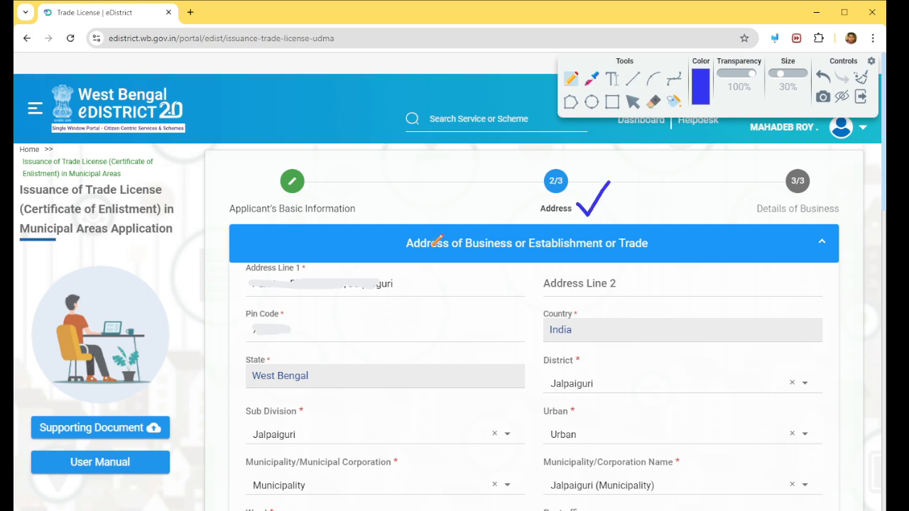
drag(398, 250, 500, 252)
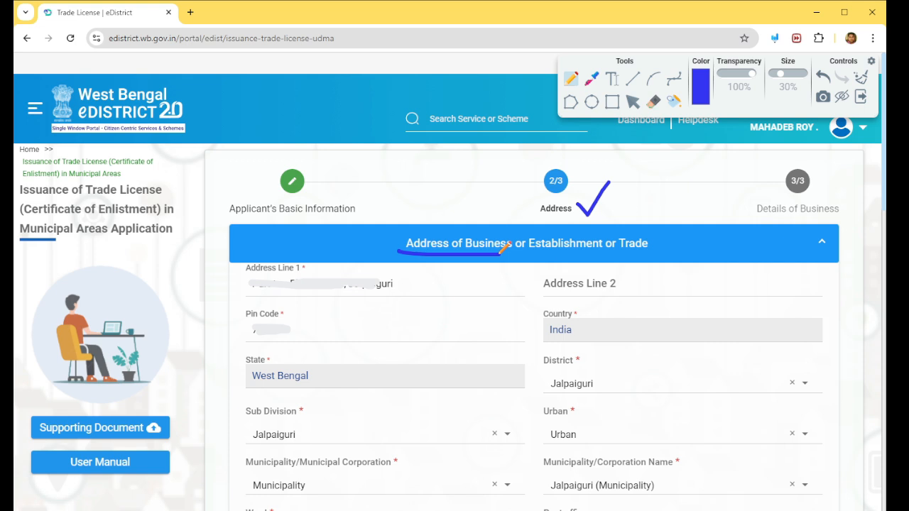
scroll(506, 245, down, 1)
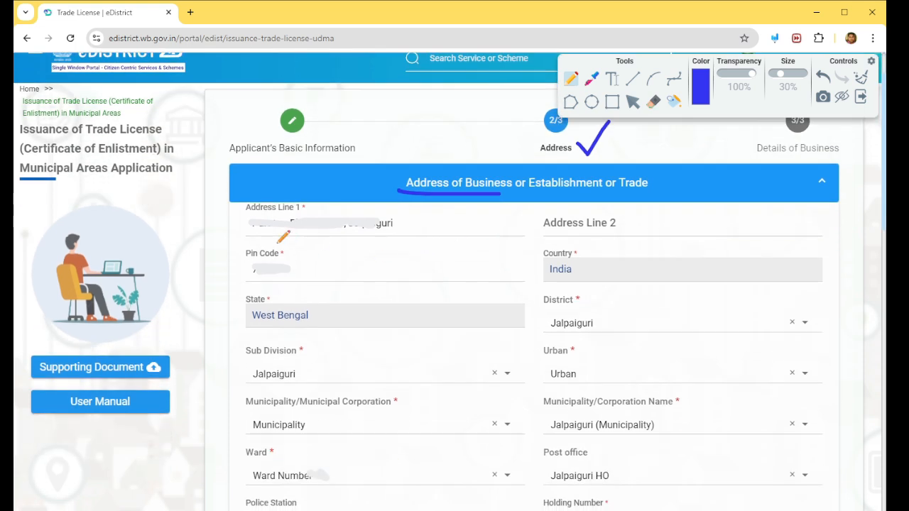
drag(230, 211, 263, 190)
drag(425, 220, 467, 201)
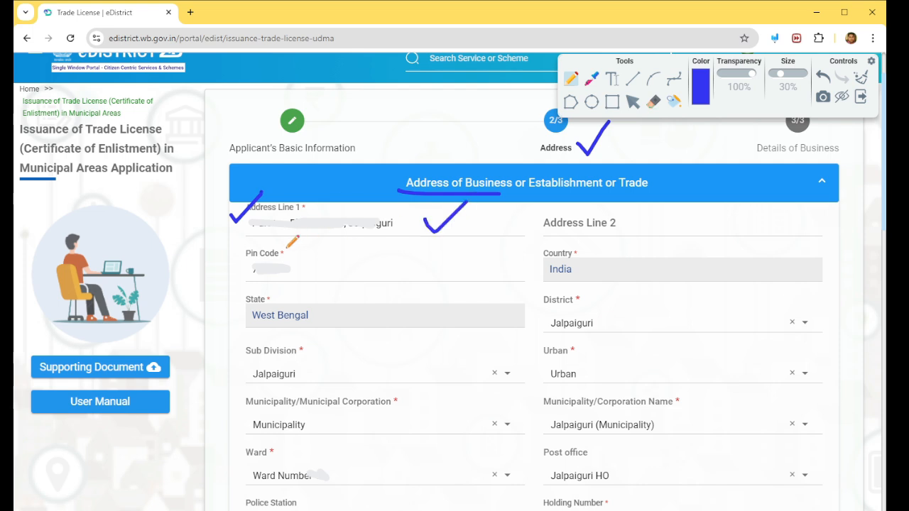
drag(293, 257, 324, 249)
drag(589, 251, 609, 245)
mouse_move(307, 307)
mouse_down()
mouse_move(313, 317)
mouse_move(350, 291)
mouse_up()
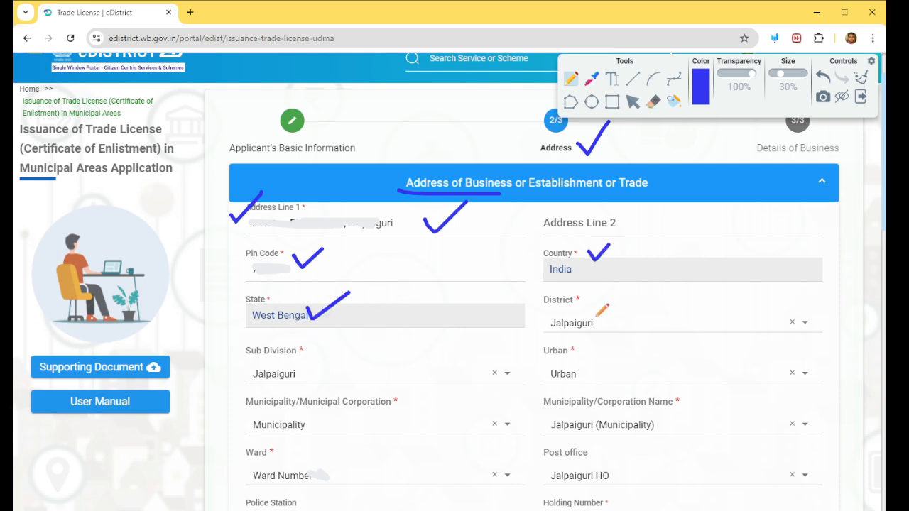
Examine the District choices and the remaining business address fields down to the applicant's communication address.
click(633, 102)
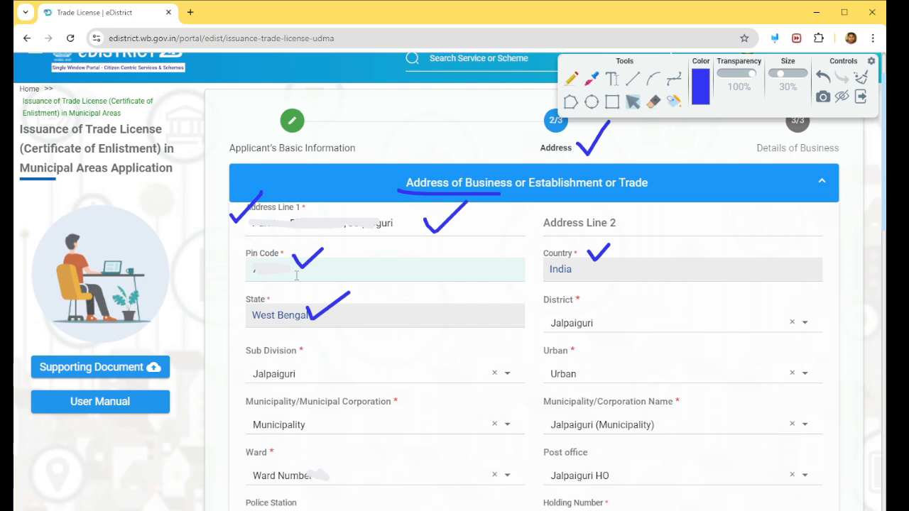
click(618, 329)
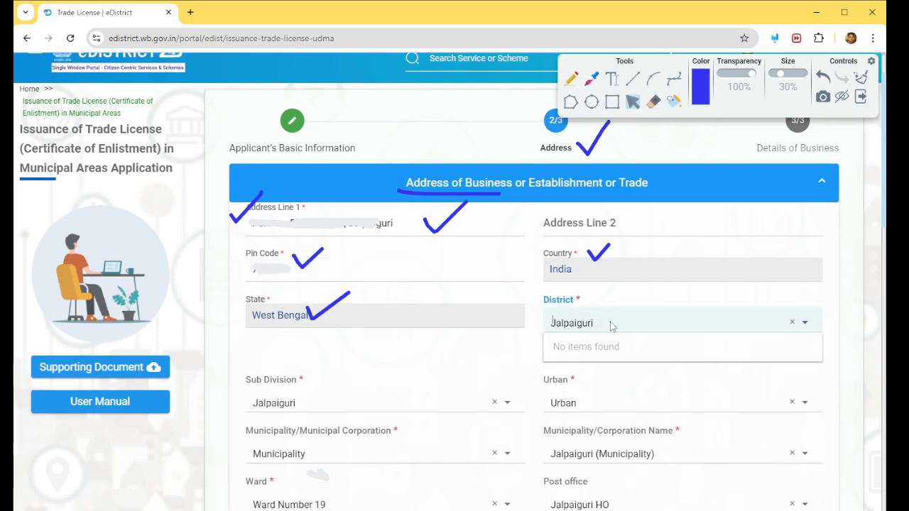
click(633, 307)
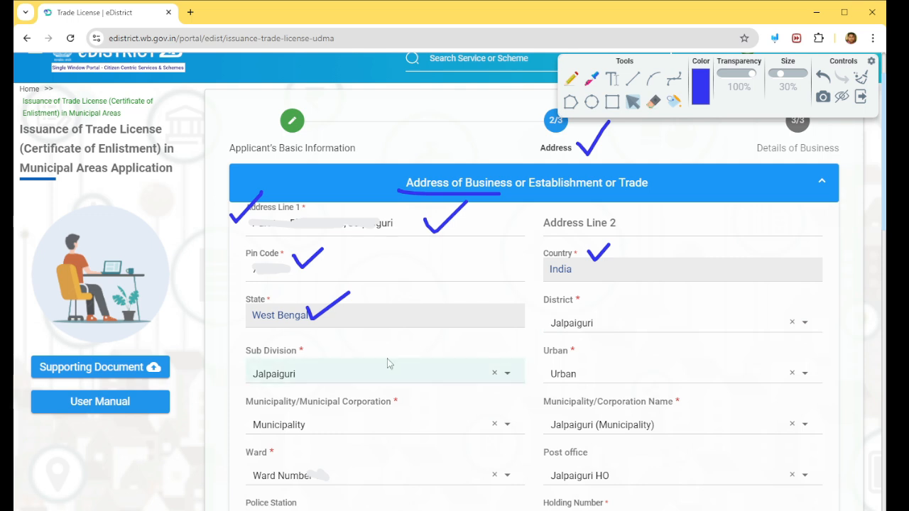
scroll(388, 363, down, 2)
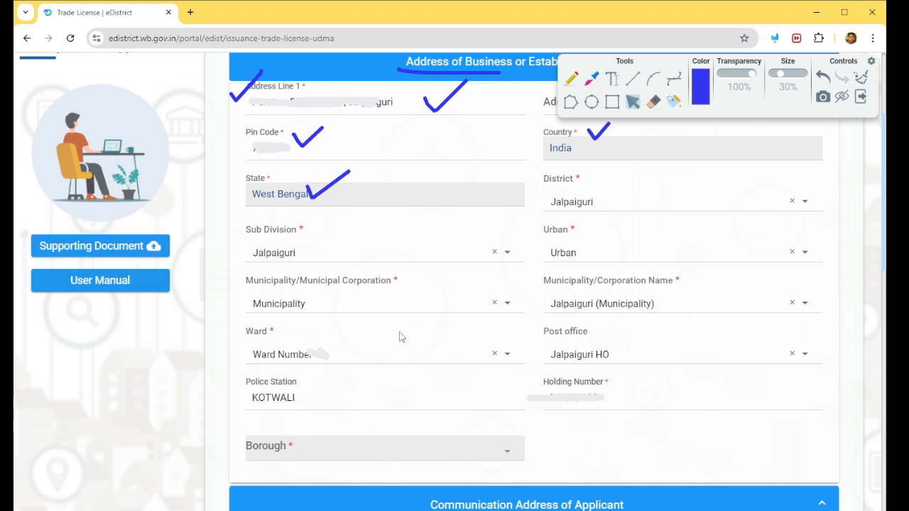
scroll(400, 336, down, 5)
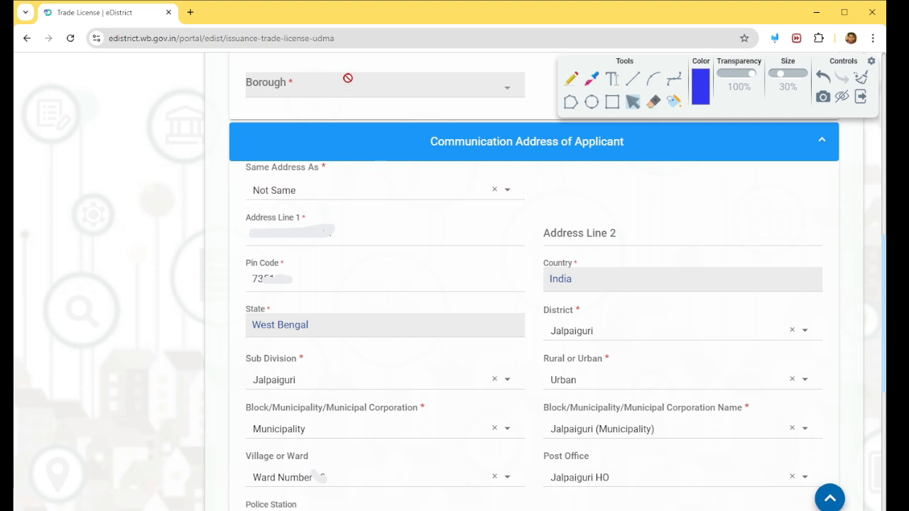
Check the Same Address As choices for the applicant's communication address and keep Not Same.
click(286, 198)
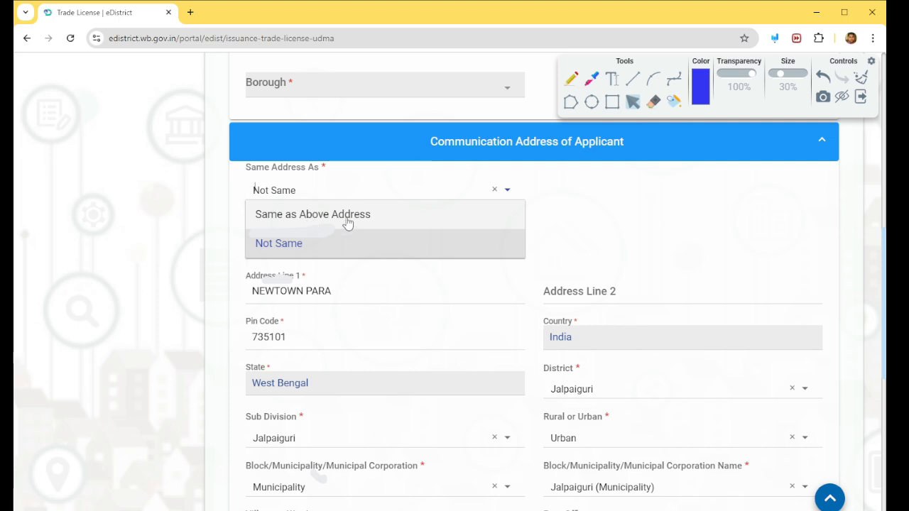
click(632, 225)
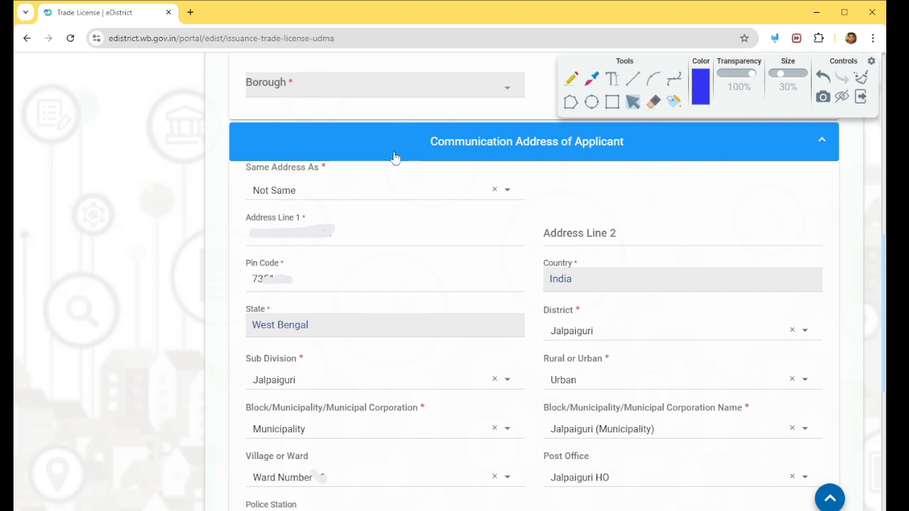
click(328, 190)
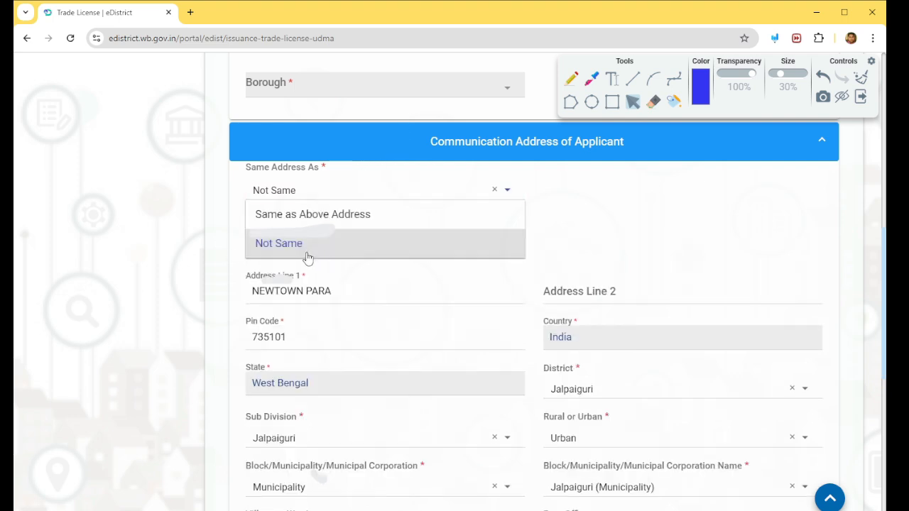
click(624, 246)
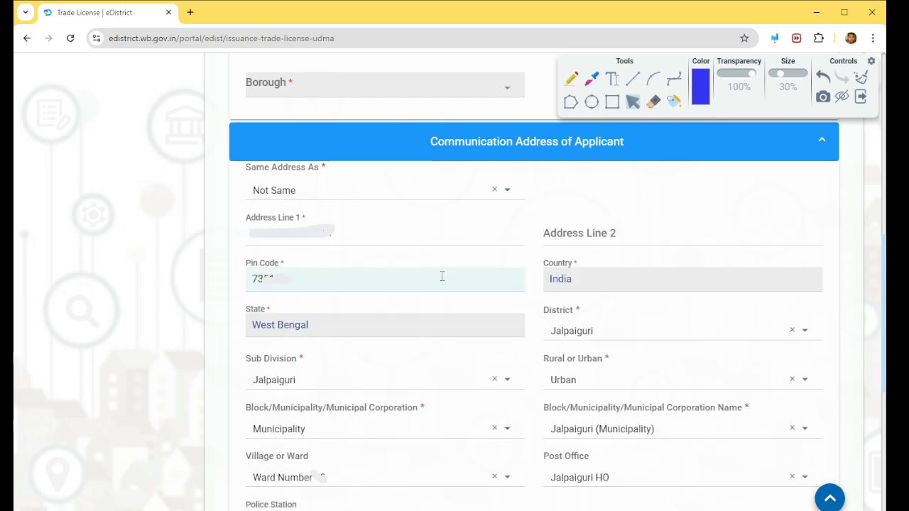
Review the communication and business address fields, including the holding number, and proceed to the Details of Business stage.
scroll(441, 283, down, 1)
scroll(441, 282, down, 1)
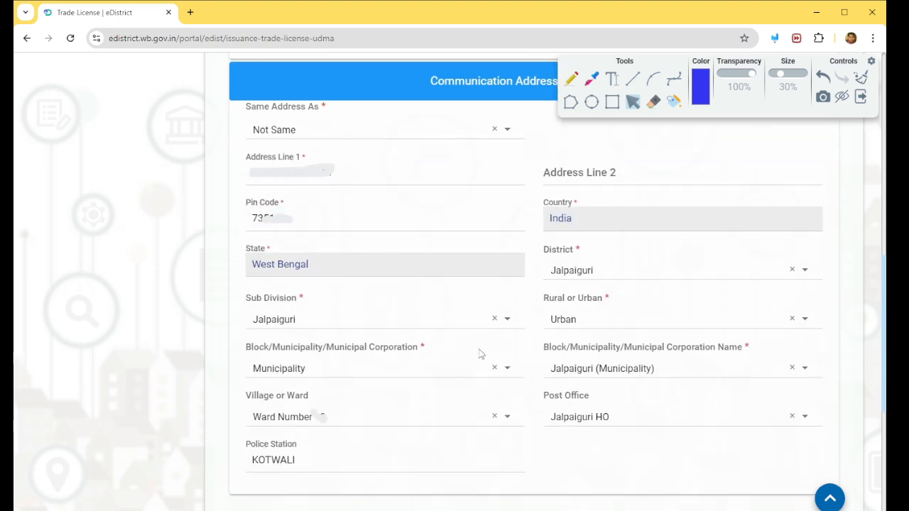
scroll(519, 375, up, 8)
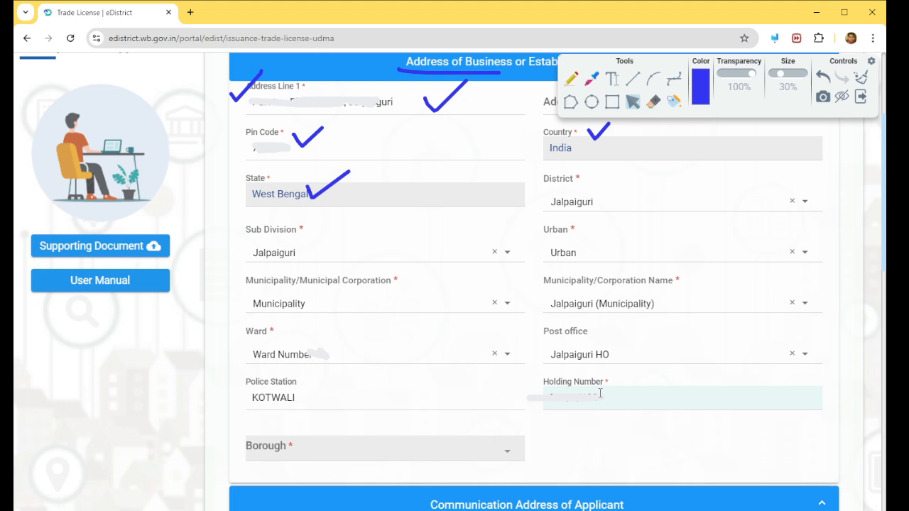
scroll(601, 393, down, 5)
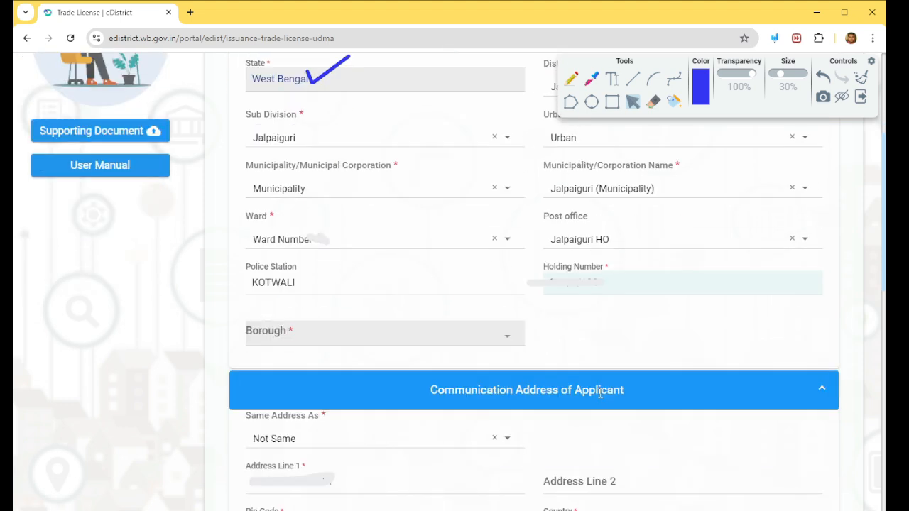
scroll(543, 355, down, 5)
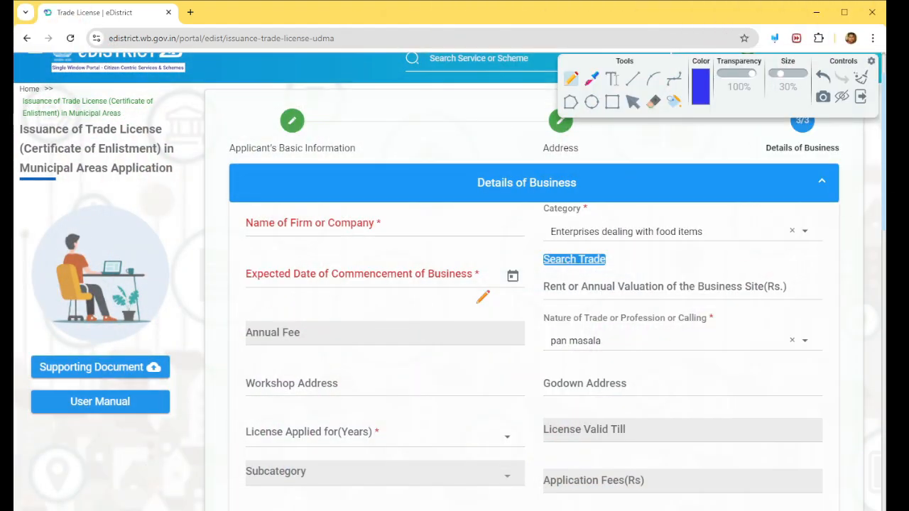
Underline the Details of Business heading with the pen and activate the Name of Firm or Company field.
mouse_move(468, 176)
mouse_down()
mouse_move(469, 193)
mouse_move(593, 191)
mouse_up()
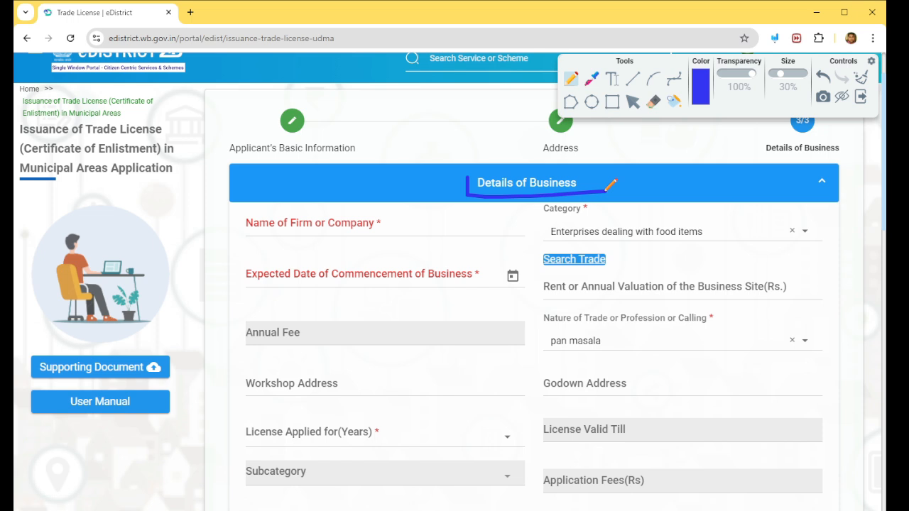
click(633, 101)
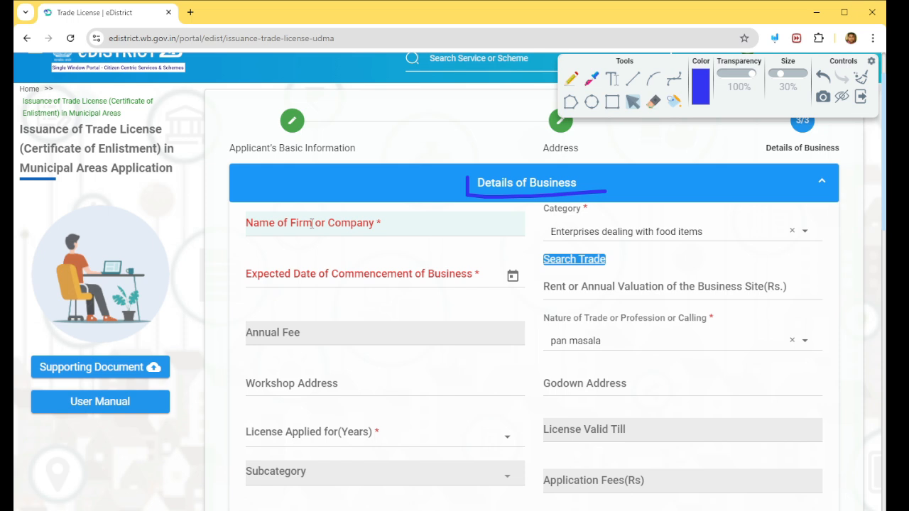
click(311, 223)
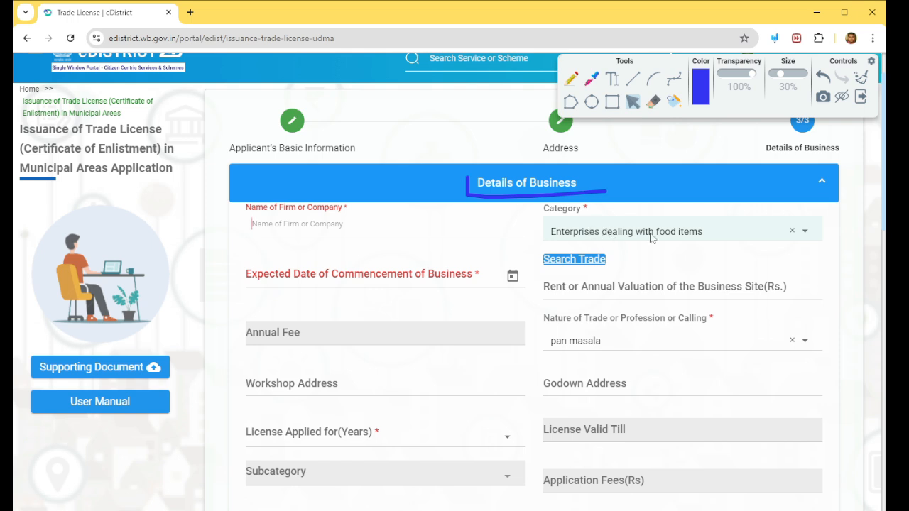
Browse the business category choices and select Enterprises dealing with food items.
click(686, 235)
click(848, 225)
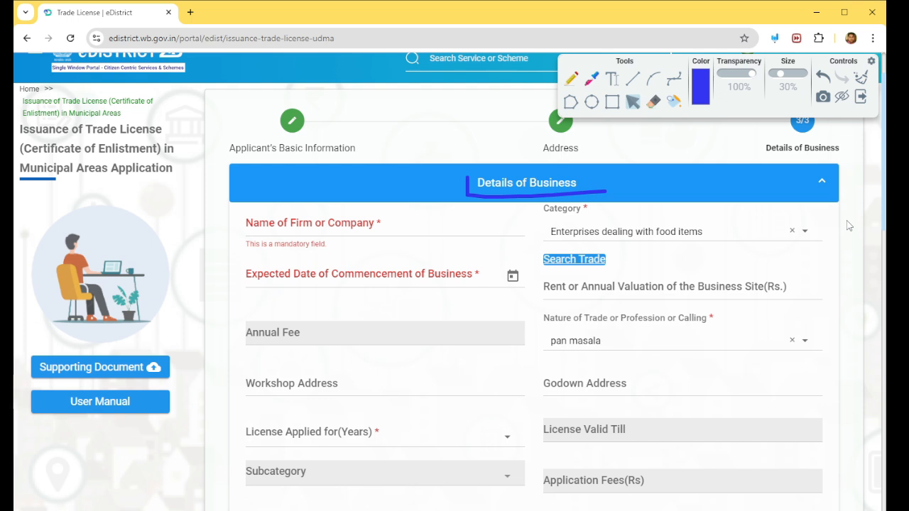
click(730, 231)
scroll(645, 280, up, 3)
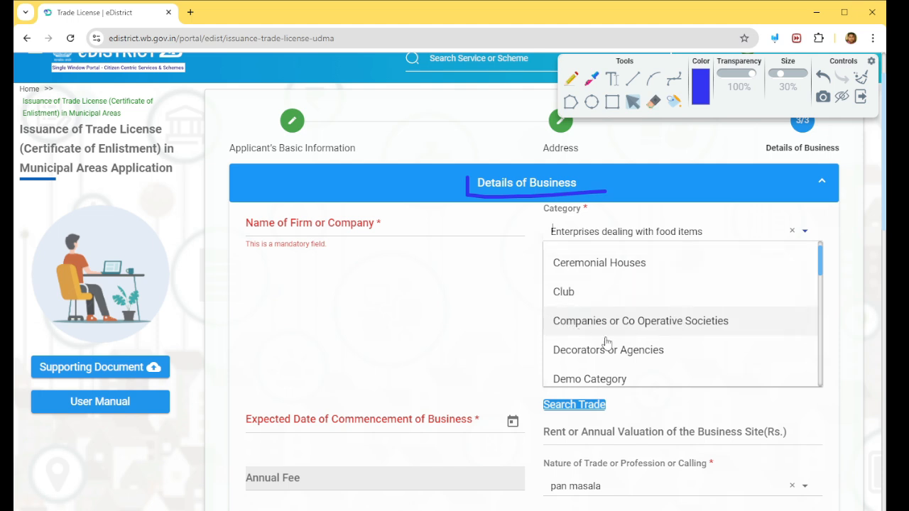
scroll(660, 329, down, 1)
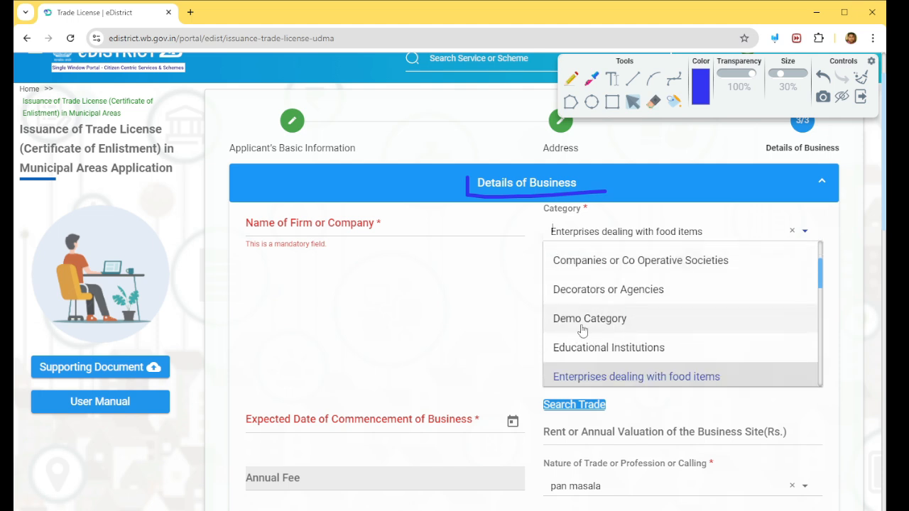
scroll(798, 306, down, 1)
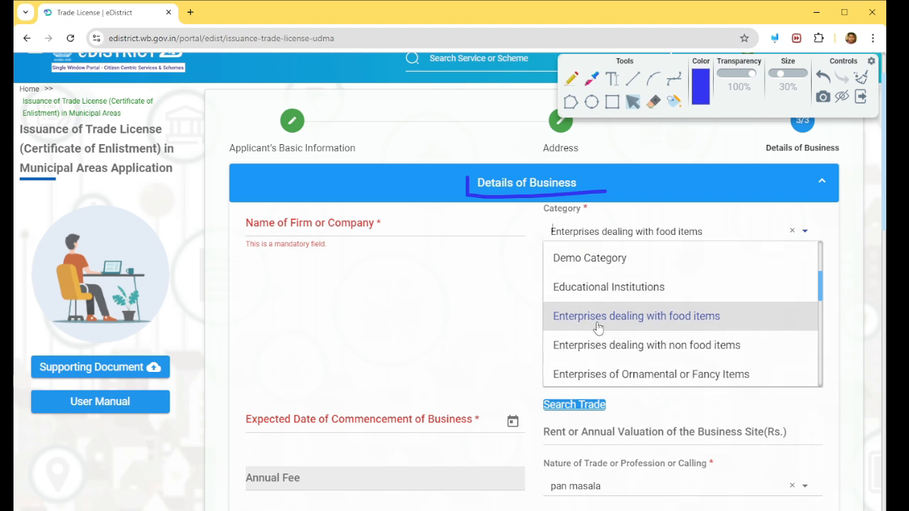
click(694, 320)
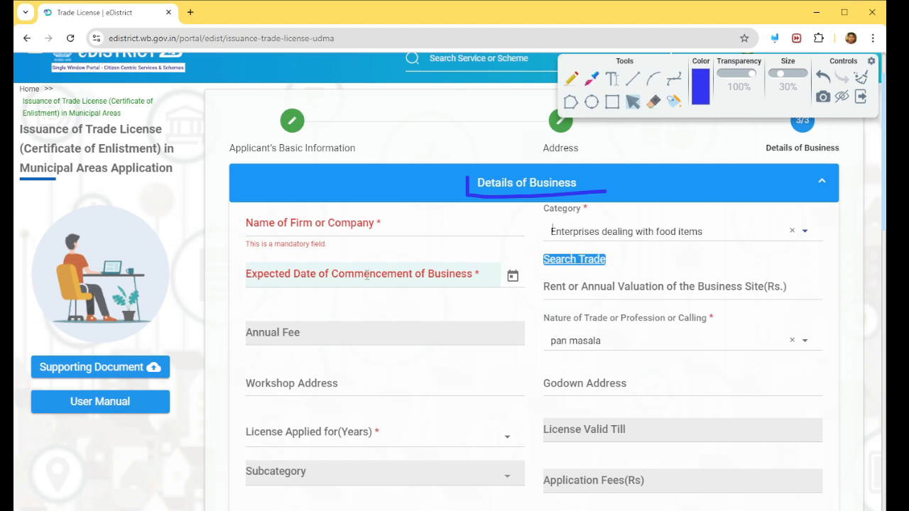
Set the expected commencement date to 30/09/2024 and the rent or annual valuation of the business site to Rs. 60000.
click(512, 277)
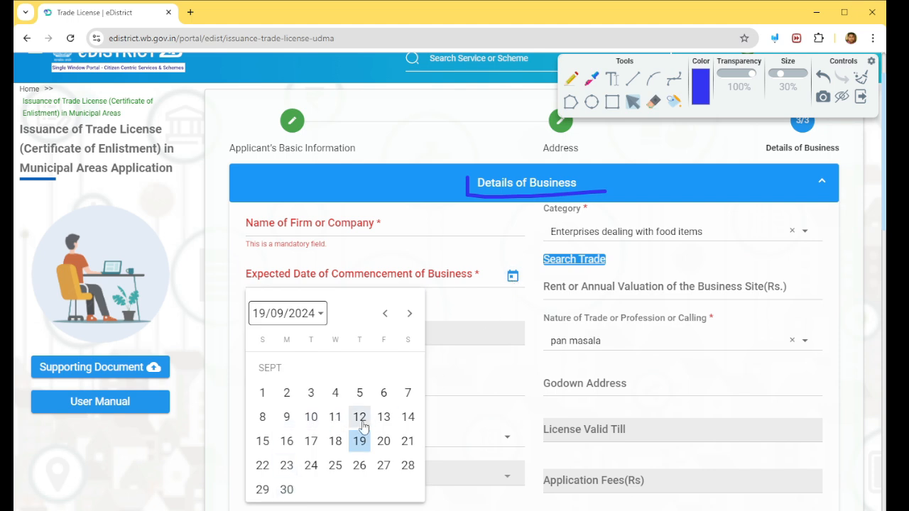
click(287, 489)
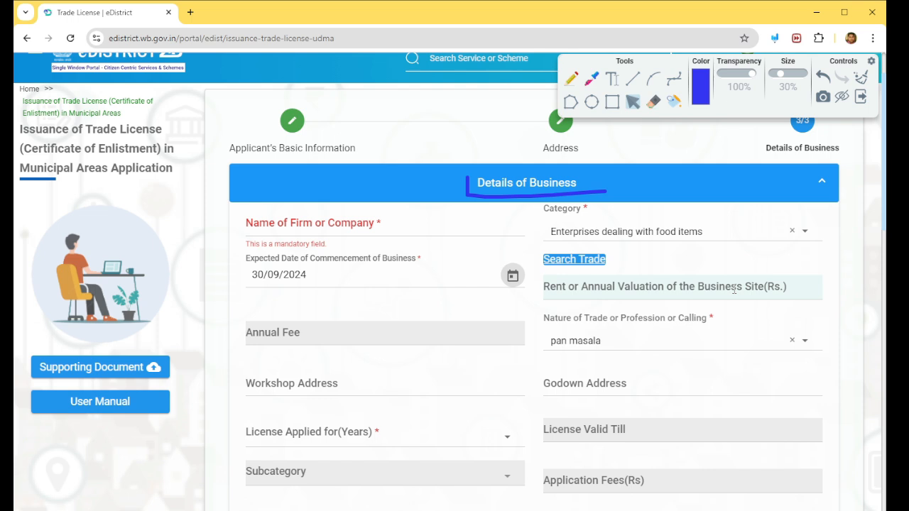
click(610, 287)
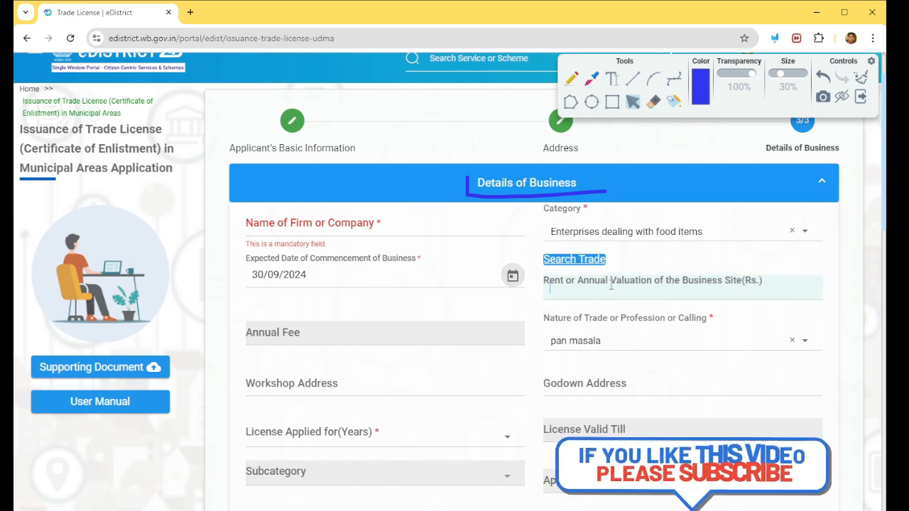
text(60000)
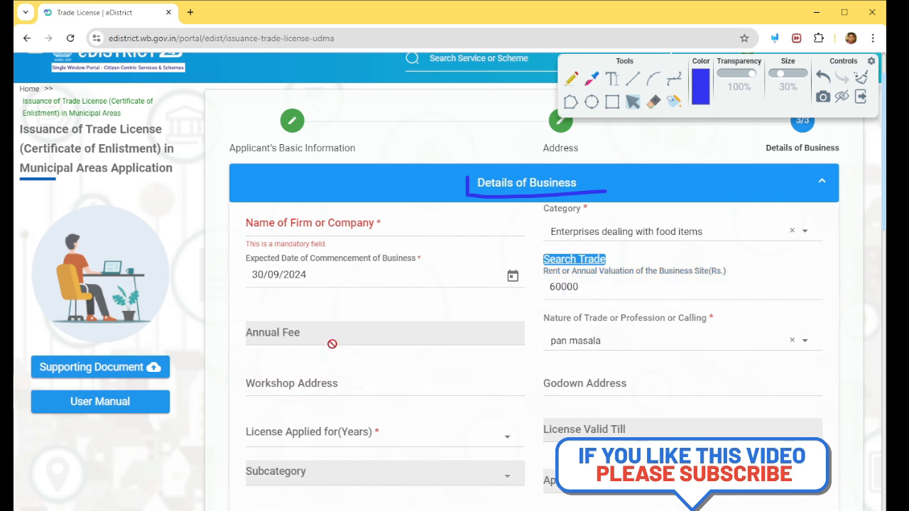
Search the trade choices for FAST, set the nature of trade to HOTEL (ONLY FOOD) SMALL, and apply for a 1-year license.
scroll(475, 319, down, 1)
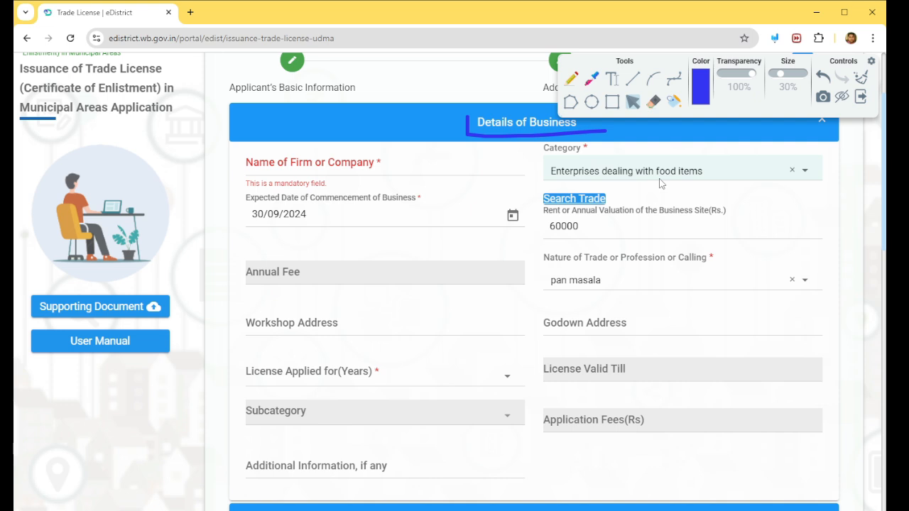
click(635, 288)
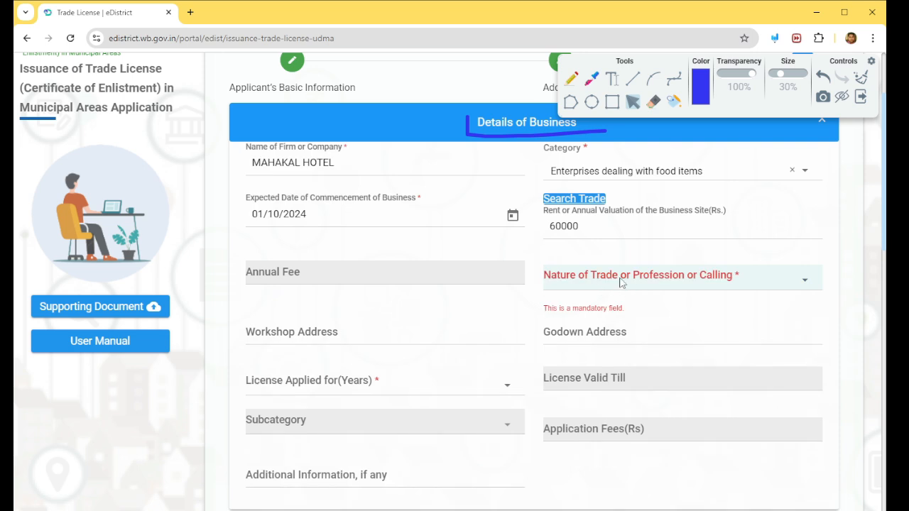
click(620, 283)
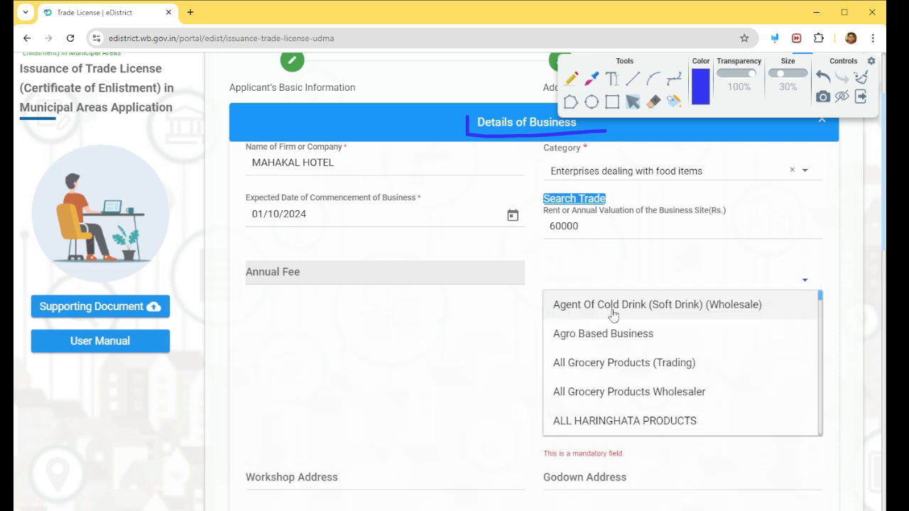
scroll(609, 325, down, 3)
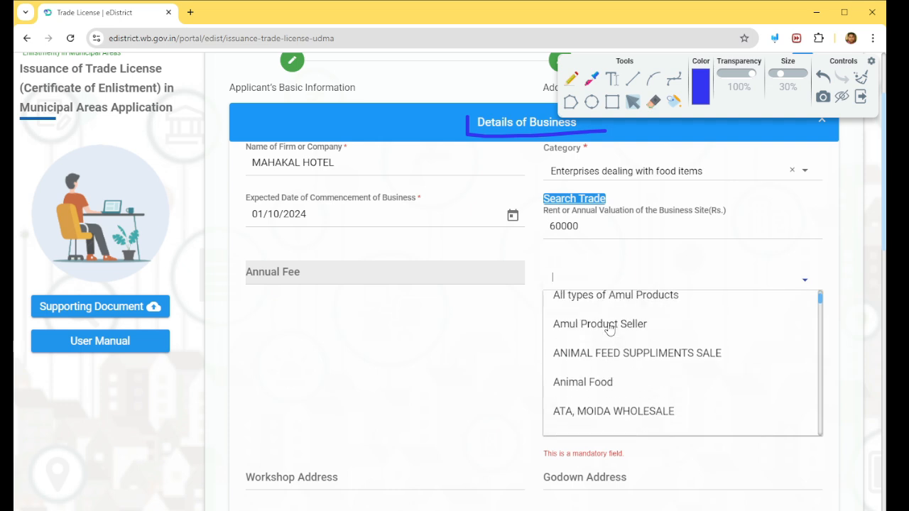
scroll(609, 326, up, 2)
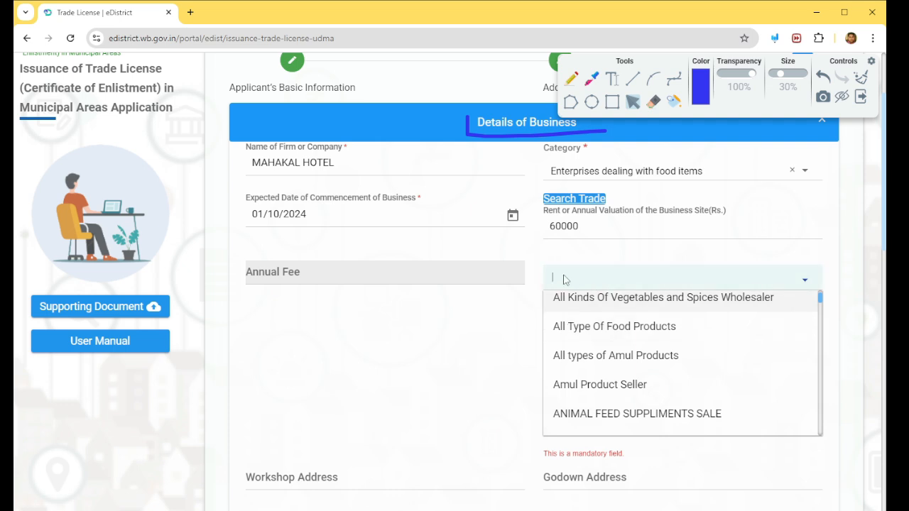
text(FAST)
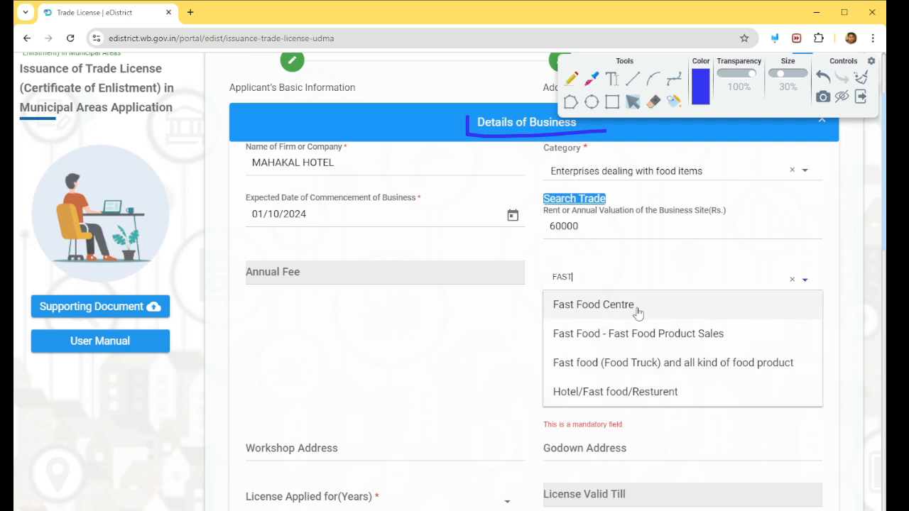
click(594, 378)
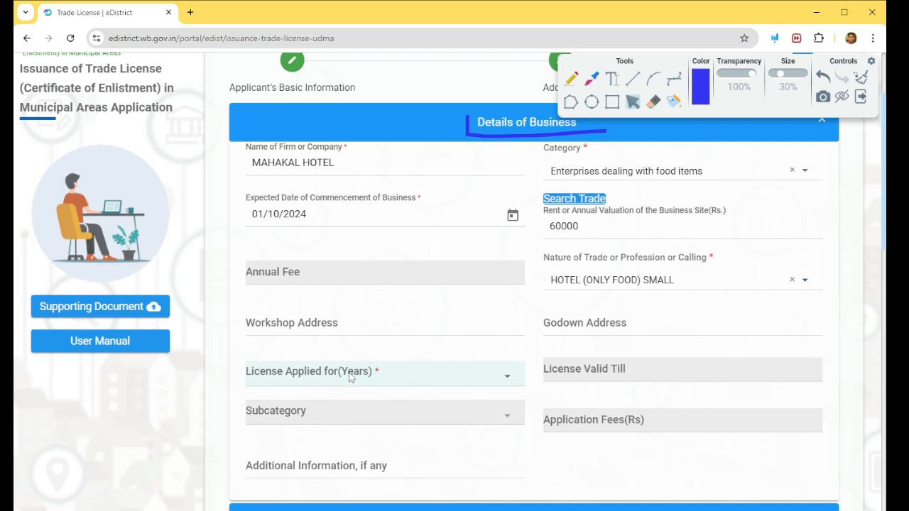
click(349, 377)
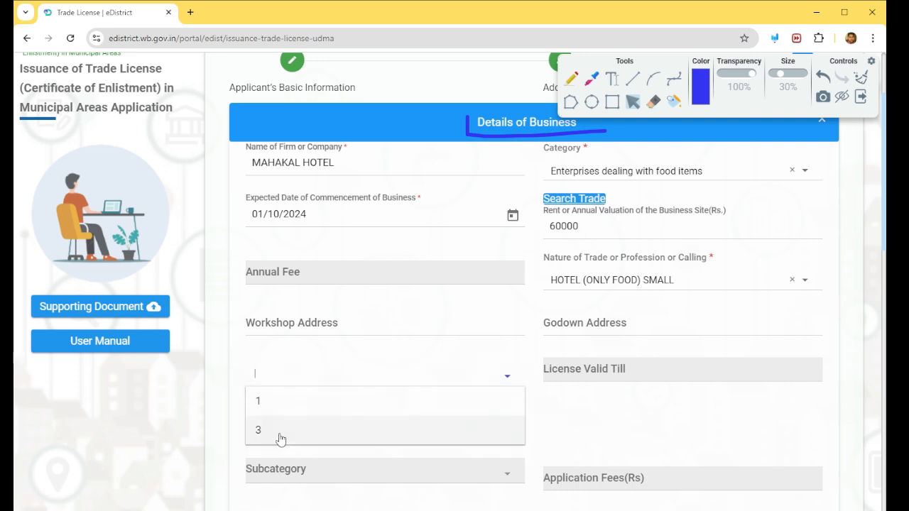
click(268, 402)
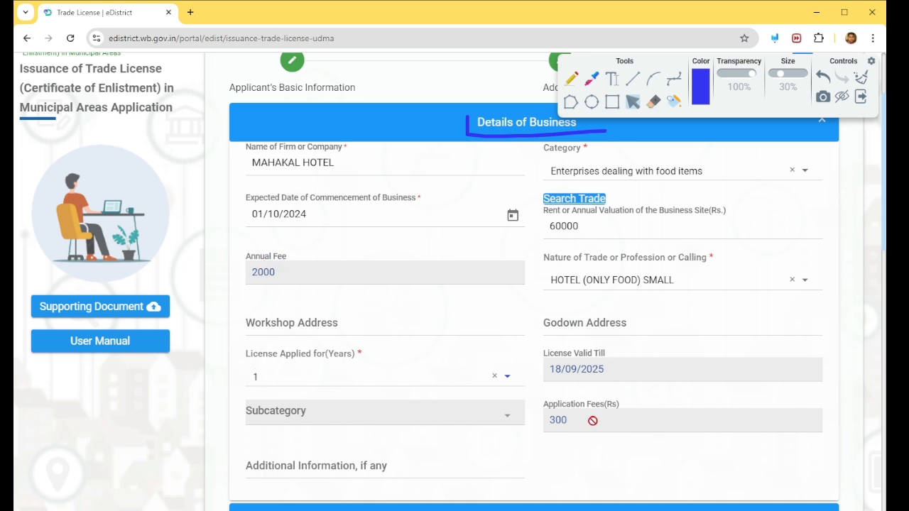
Add an owner entry with ownership type Proprietor and the owner's name, mobile number and address.
scroll(635, 365, down, 2)
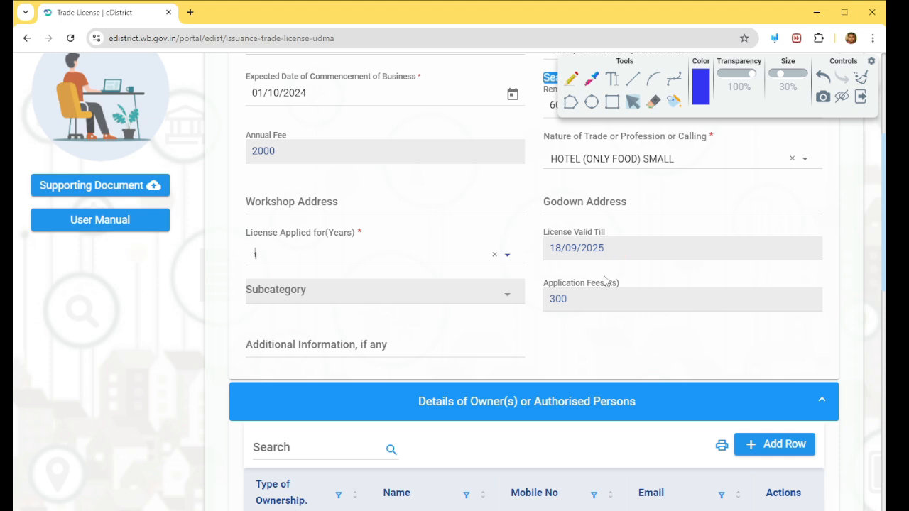
scroll(605, 282, down, 3)
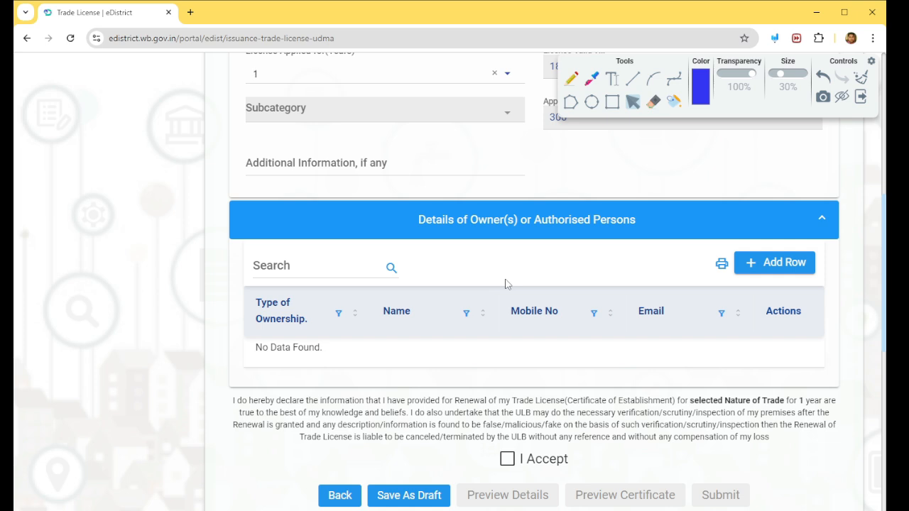
click(780, 261)
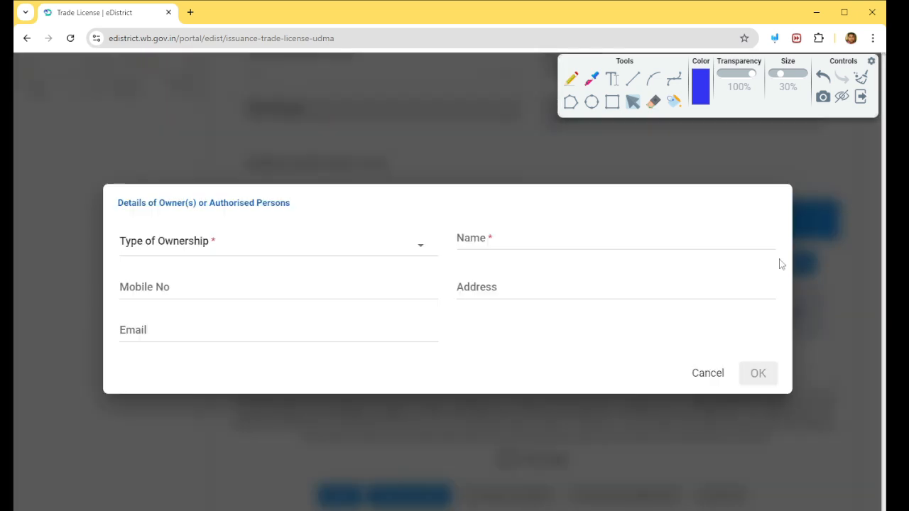
click(209, 247)
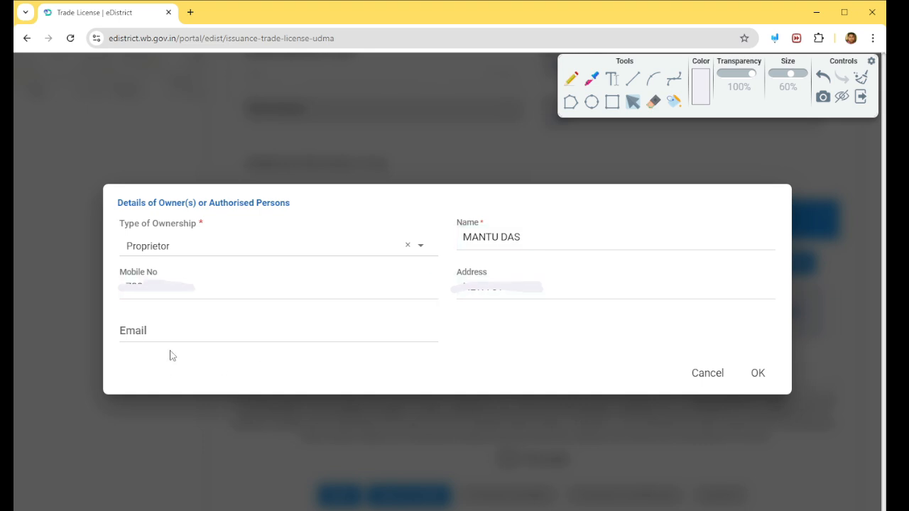
click(758, 373)
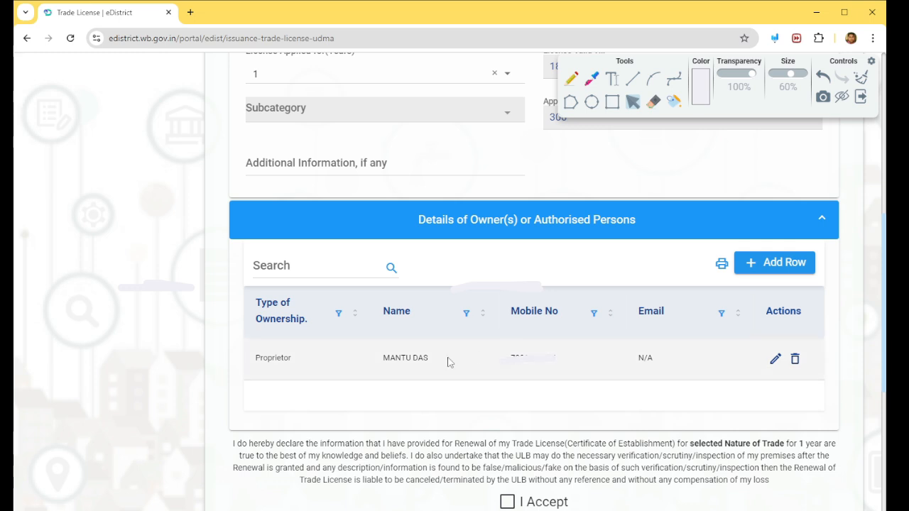
scroll(447, 361, down, 2)
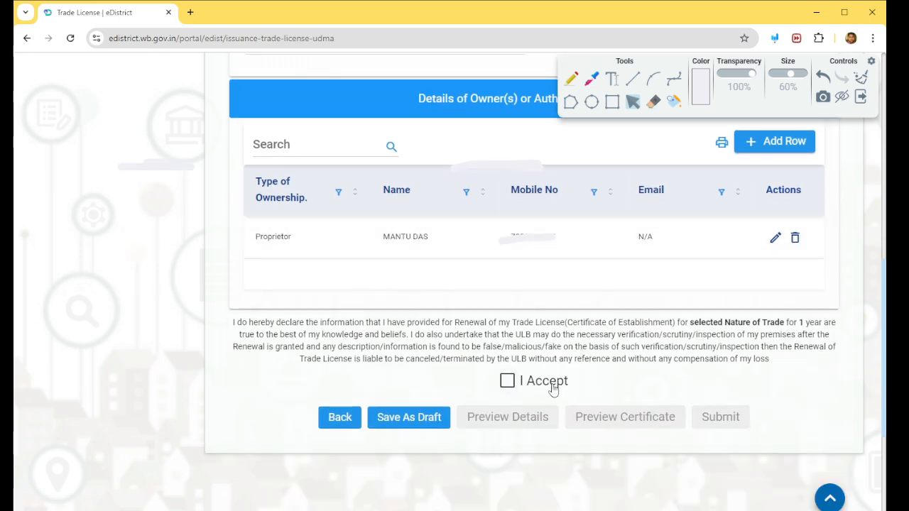
Accept the trade license declaration and save the application as a draft, reviewing the application details preview.
click(507, 382)
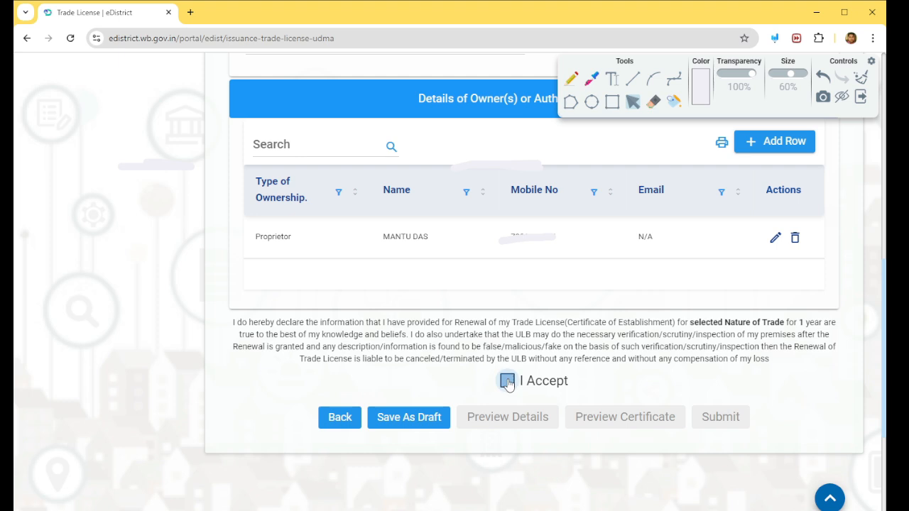
click(411, 419)
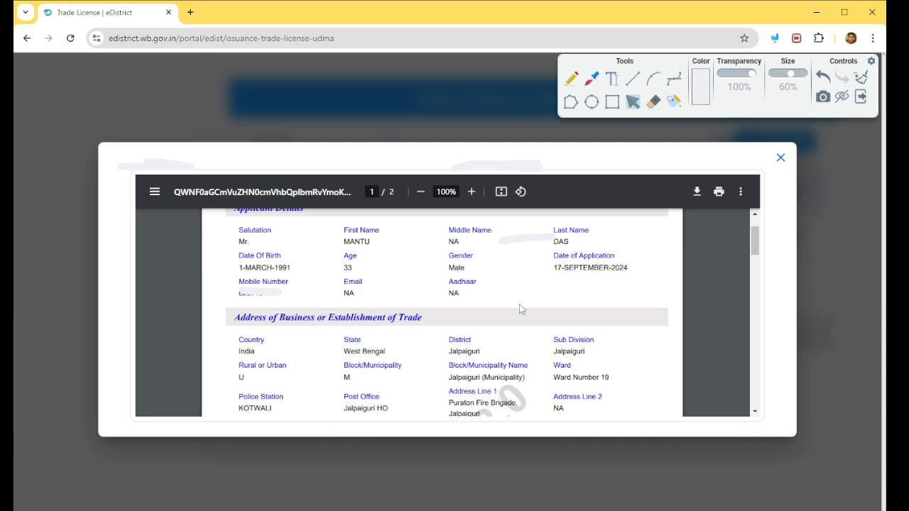
click(780, 158)
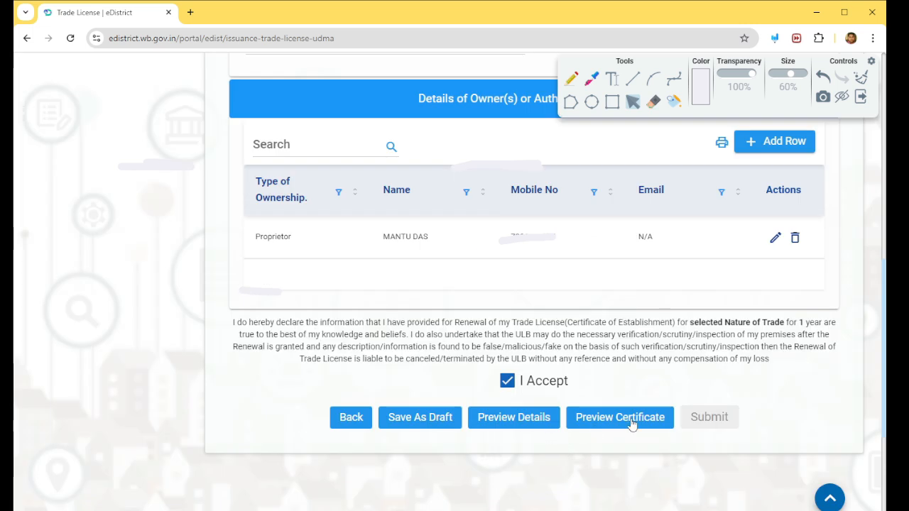
Review the preview PDF of the Certificate of Enlistment and return to the trade license application form.
scroll(632, 424, down, 1)
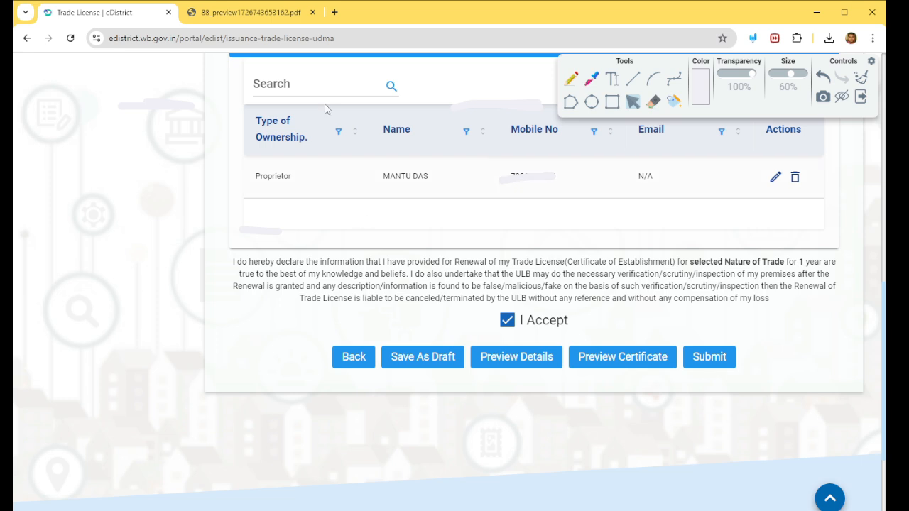
click(244, 14)
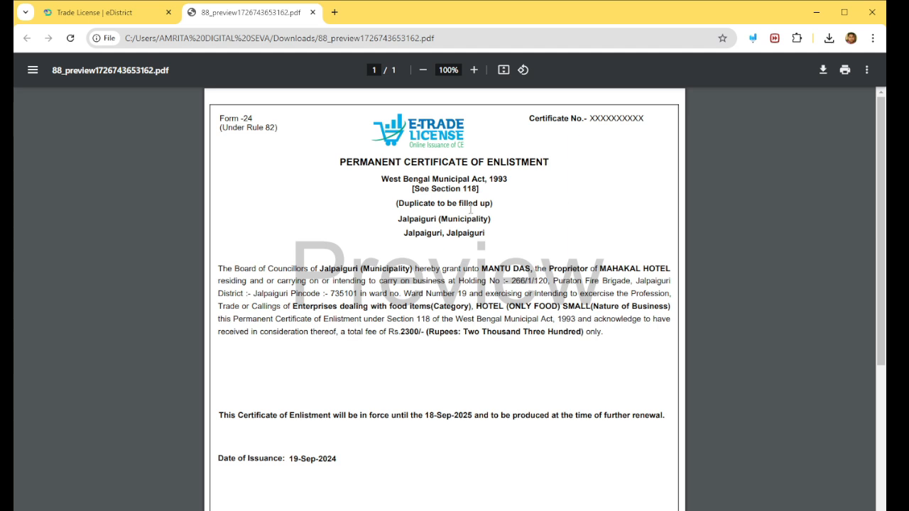
click(125, 15)
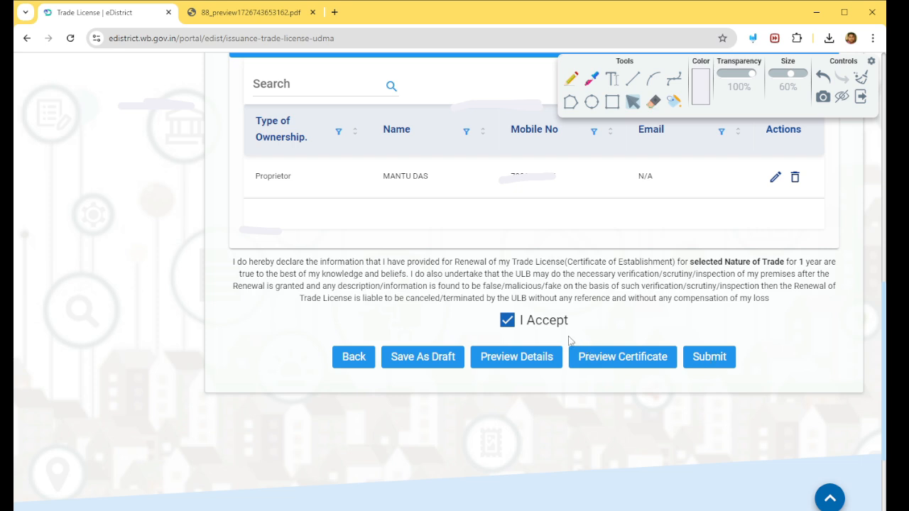
Set identity proof to Aadhar Card with ADHAR.jpeg attached and proof of ownership to the owner's current Municipal Property Tax Receipt with MTAX.jpeg attached.
scroll(568, 339, up, 5)
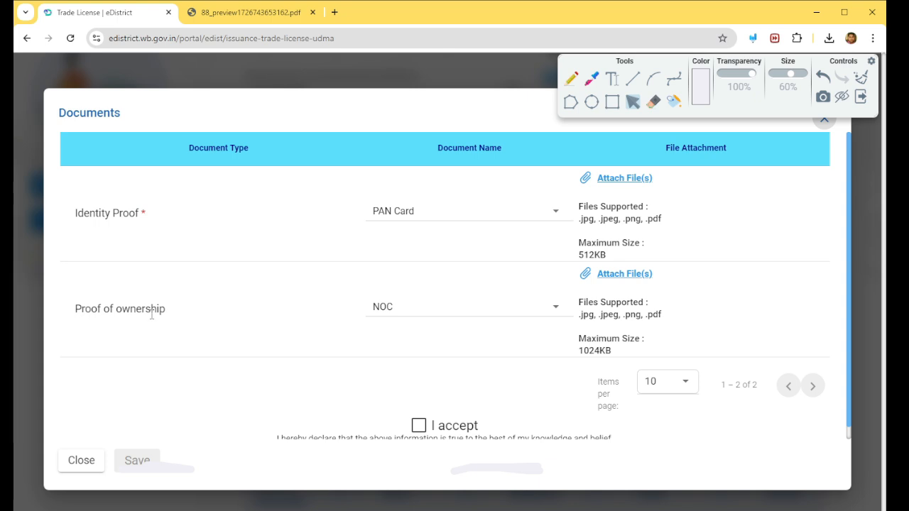
click(412, 216)
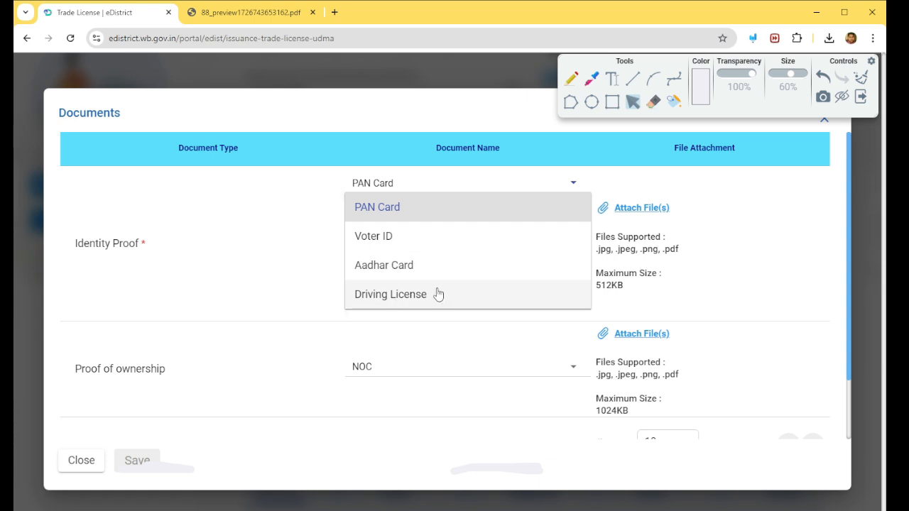
click(675, 282)
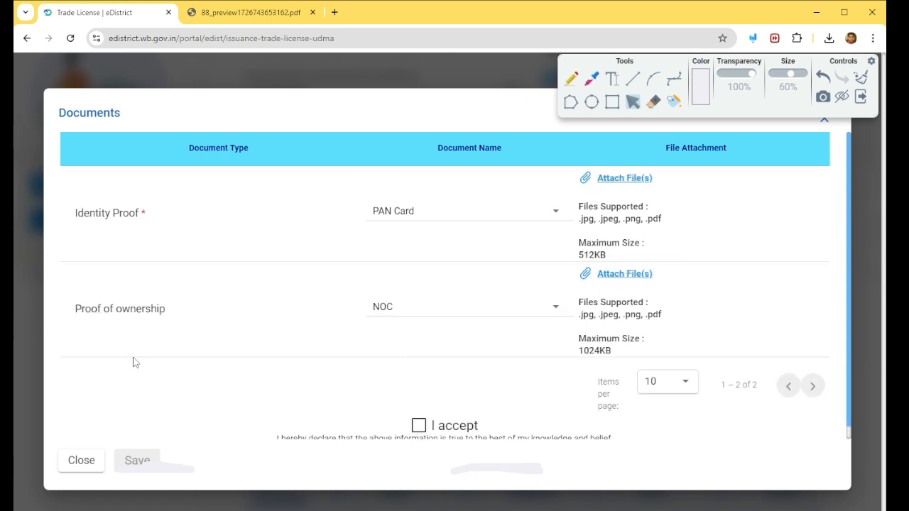
click(433, 313)
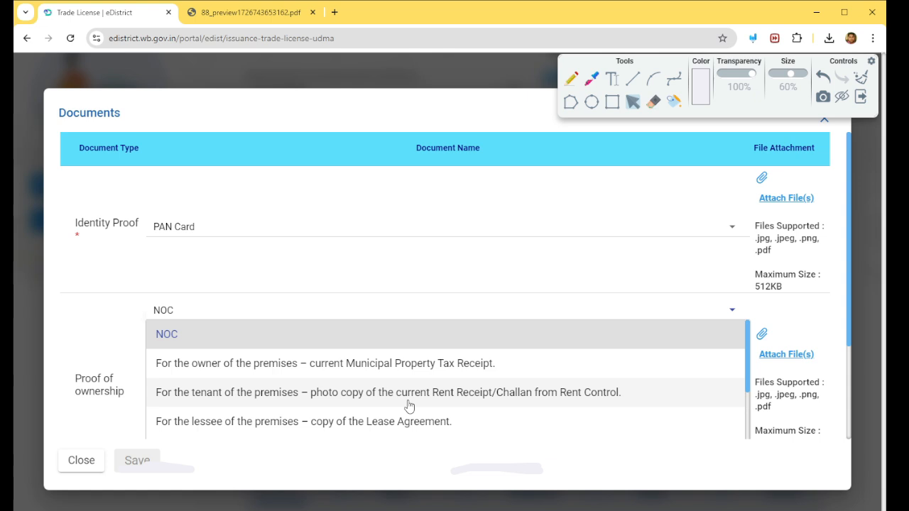
scroll(409, 406, down, 2)
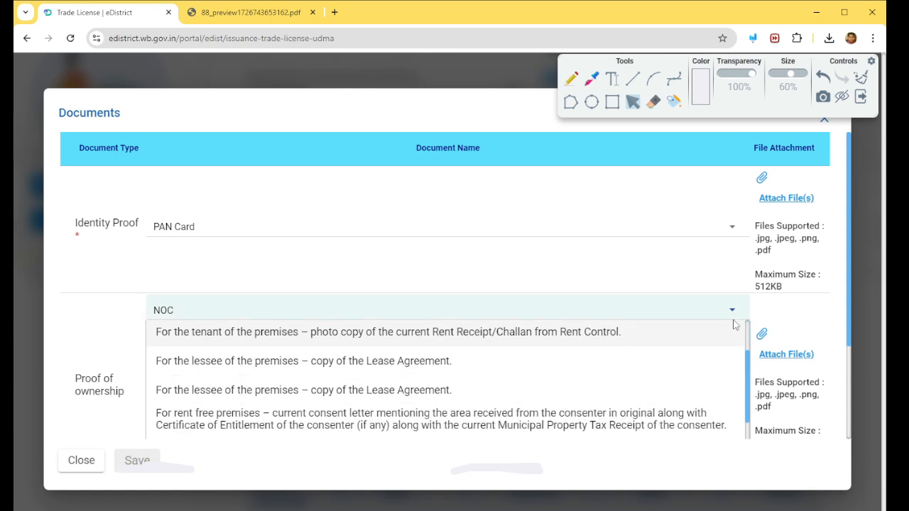
scroll(799, 328, down, 3)
scroll(359, 299, up, 2)
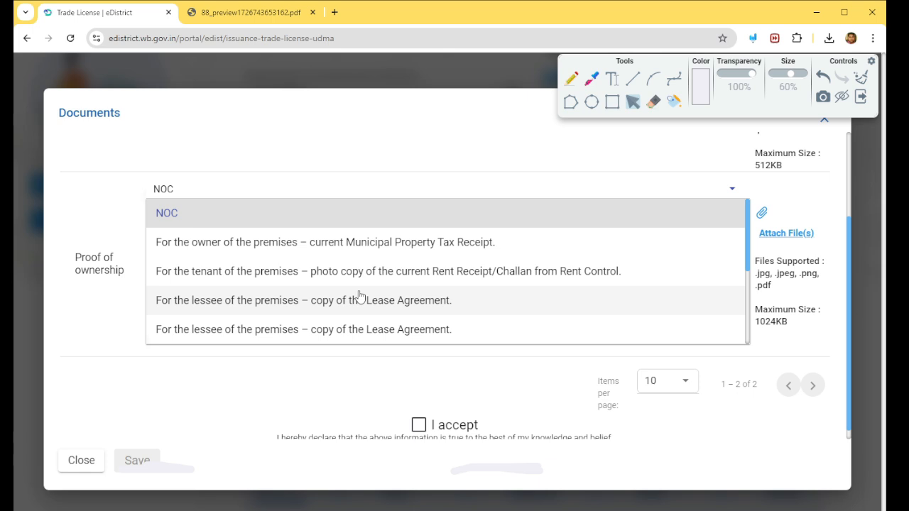
click(401, 248)
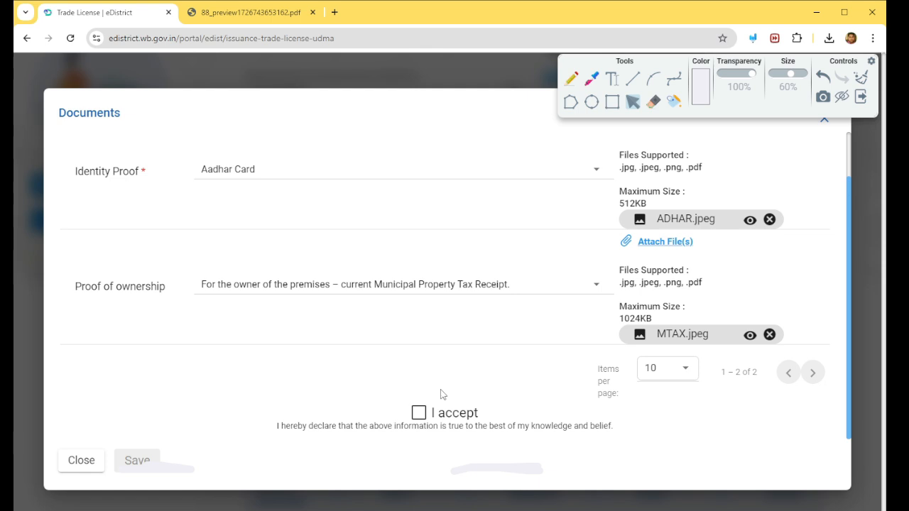
Accept the supporting documents declaration, save the attached documents and submit the trade license application.
click(419, 412)
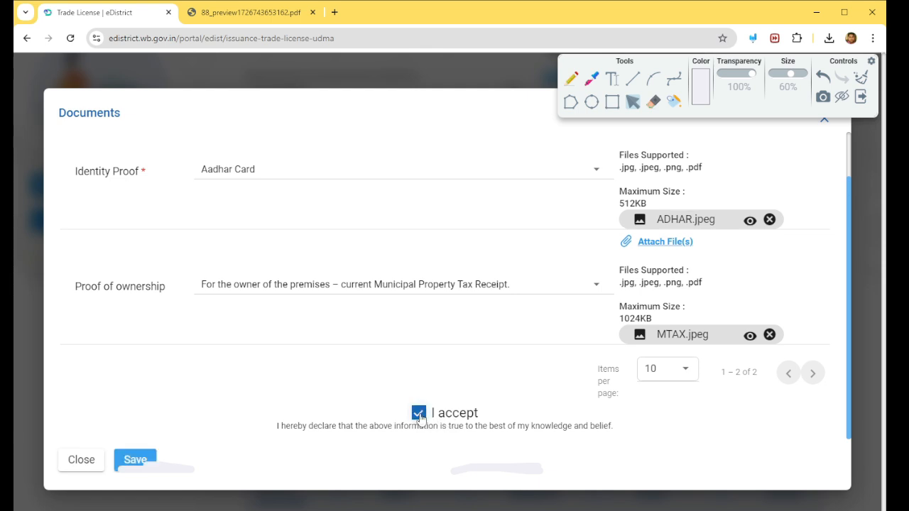
click(146, 460)
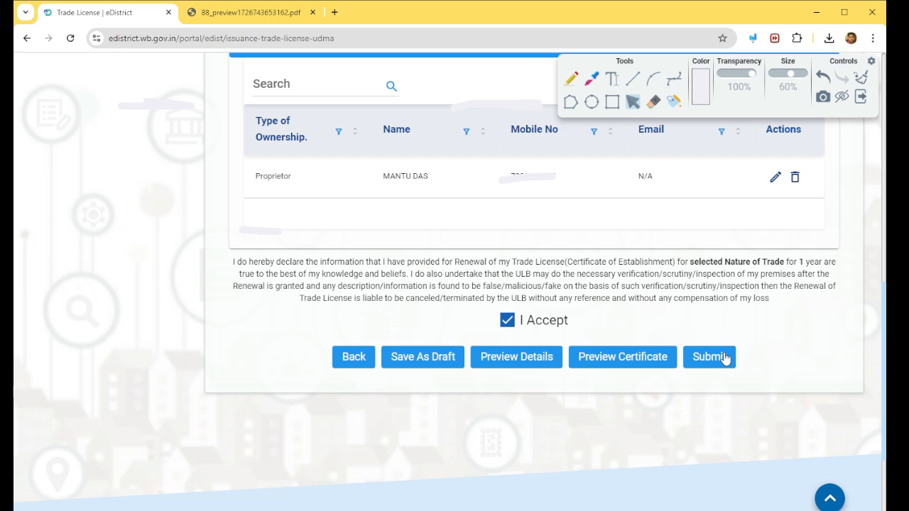
click(719, 357)
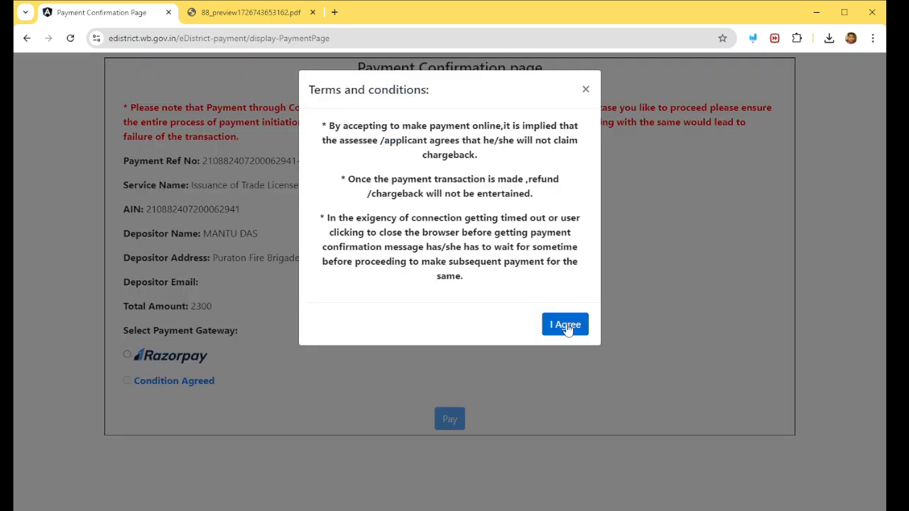
Agree to the payment terms and proceed with paying the Rs. 2300 license fee through the Razorpay gateway.
click(569, 327)
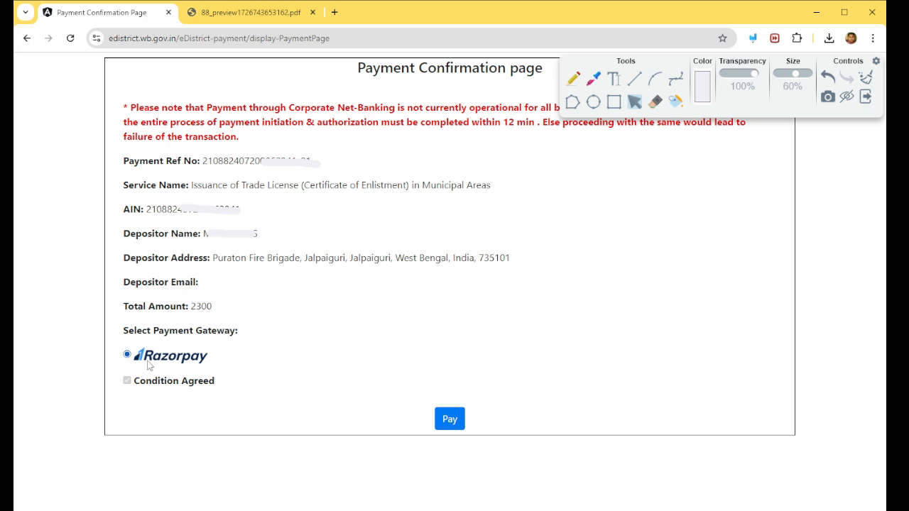
click(450, 420)
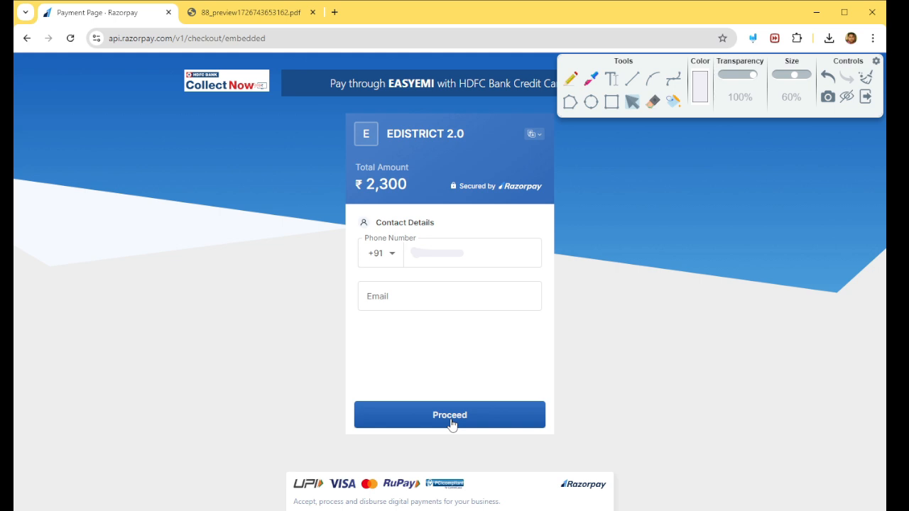
click(451, 419)
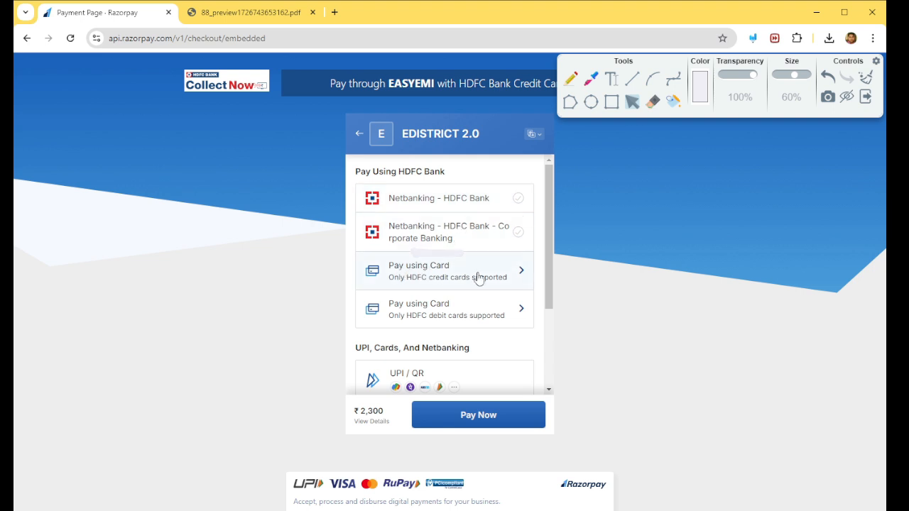
scroll(375, 325, down, 2)
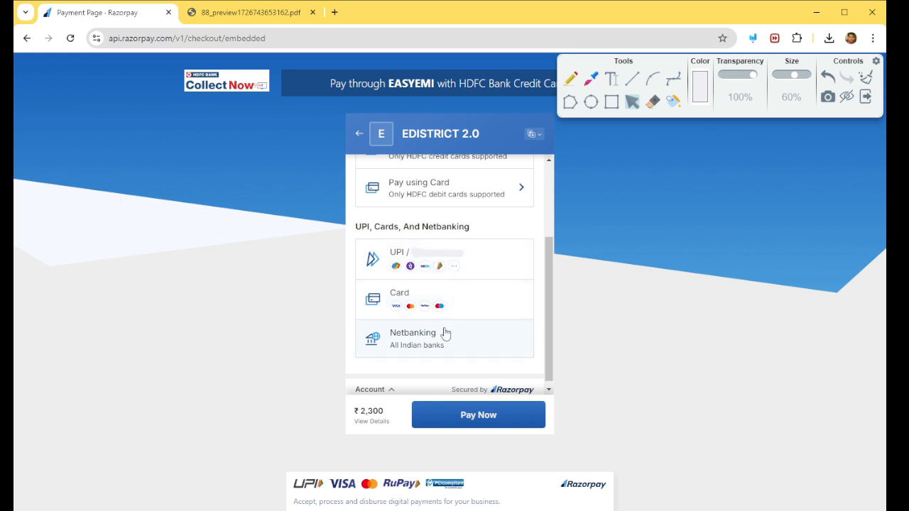
click(489, 280)
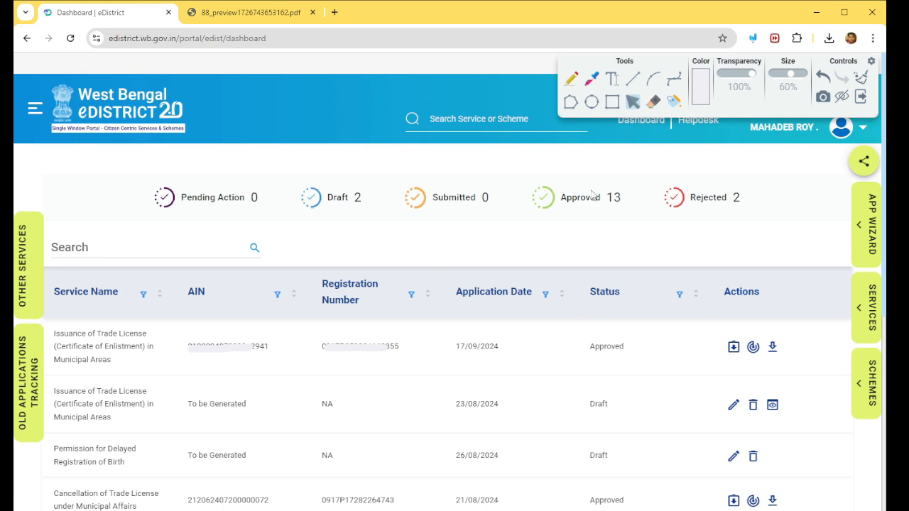
Mark the service name, AIN, application date and status of the 17/09/2024 trade license application with blue pencil strokes.
click(571, 79)
mouse_move(51, 329)
mouse_down()
mouse_move(51, 342)
mouse_move(75, 352)
mouse_move(135, 356)
mouse_up()
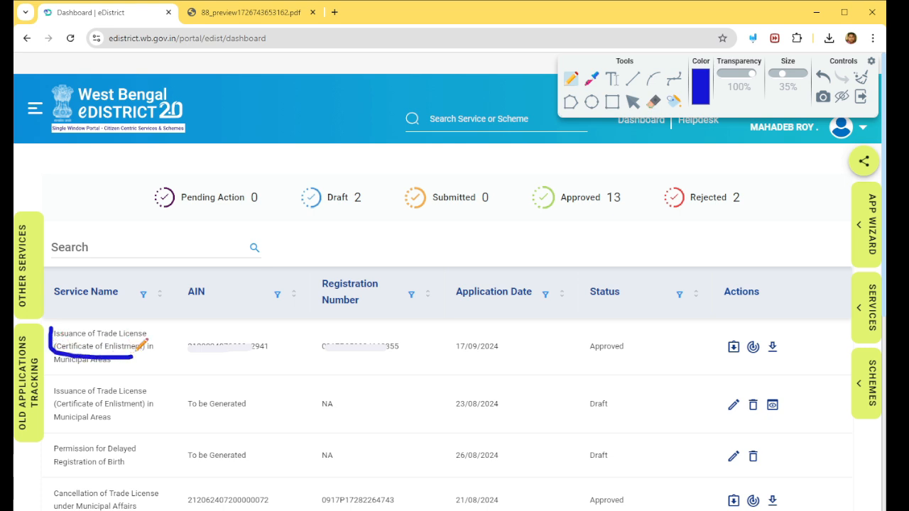
mouse_move(235, 319)
mouse_down()
mouse_move(250, 333)
mouse_move(264, 320)
mouse_up()
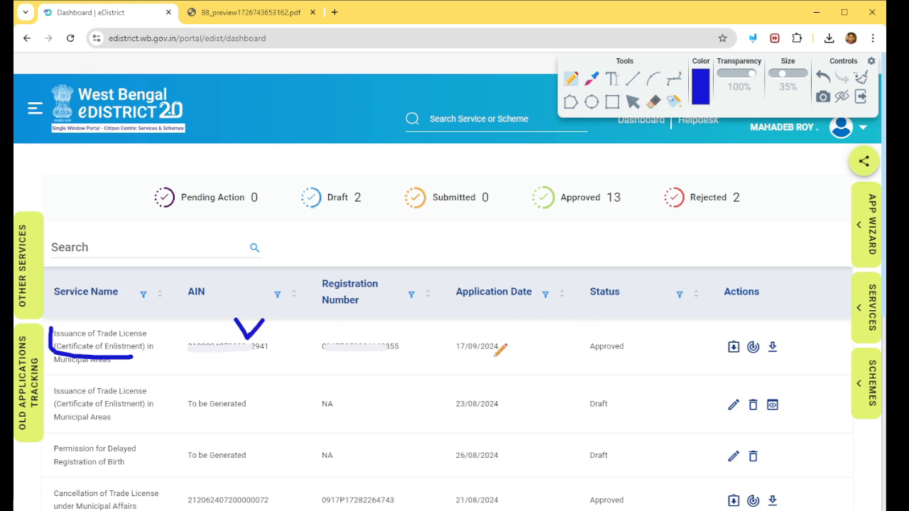
drag(452, 306, 567, 305)
mouse_move(453, 361)
mouse_down()
mouse_move(460, 321)
mouse_move(490, 367)
mouse_up()
mouse_move(584, 344)
mouse_down()
mouse_move(601, 328)
mouse_move(561, 351)
mouse_up()
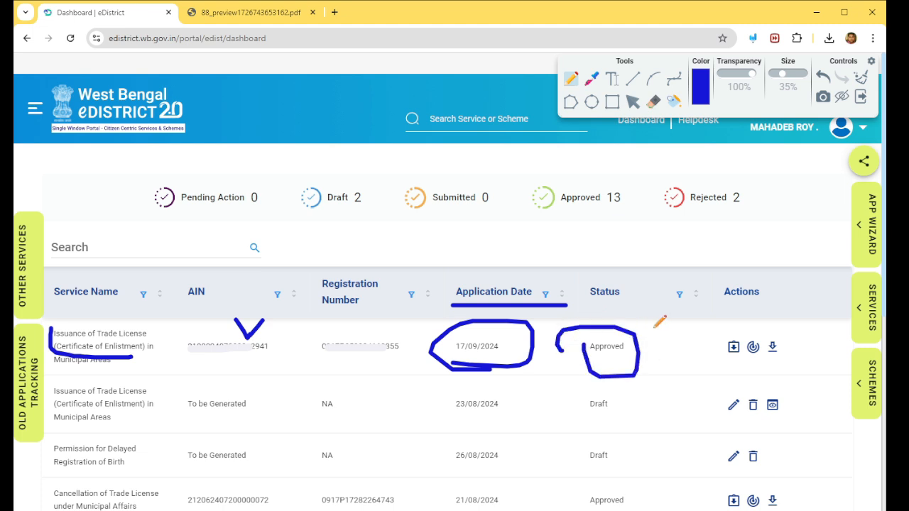
click(634, 103)
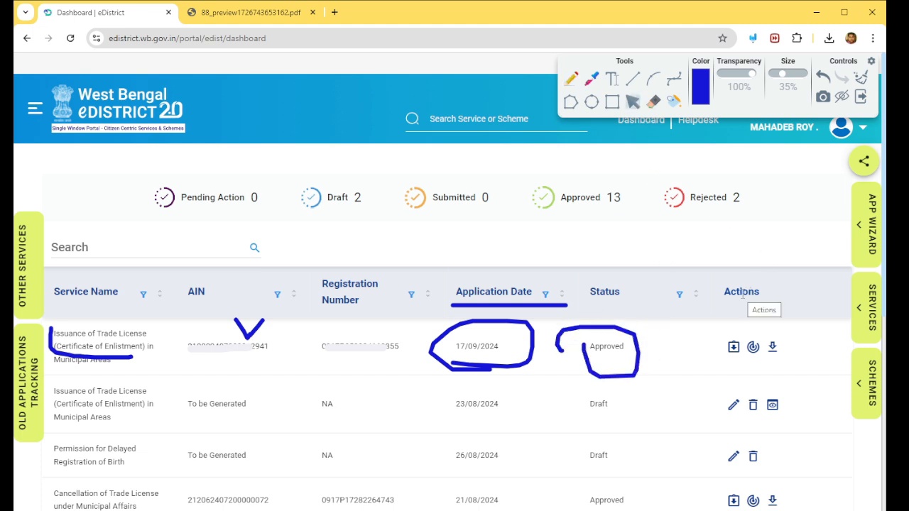
Open the certificate list of the 17/09/2024 trade license application, clear the pencil marks and view the certificate 88_output.pdf.
click(733, 348)
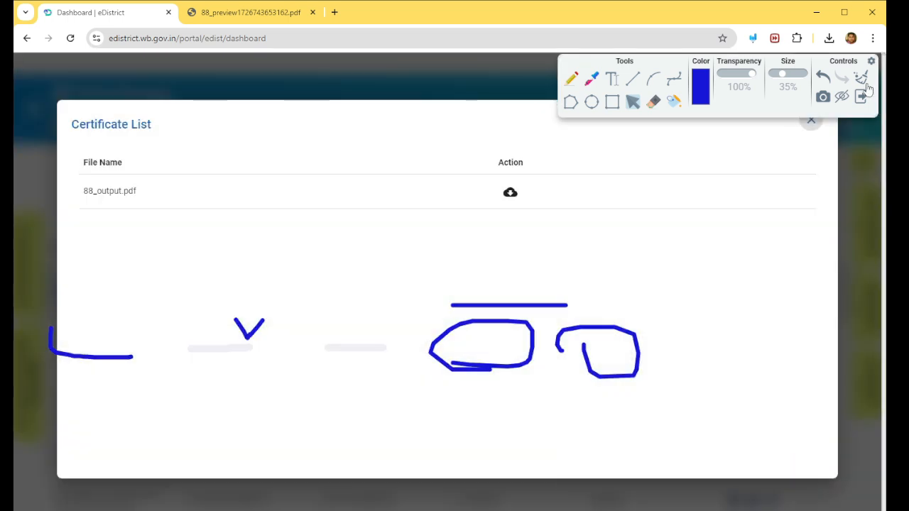
click(864, 81)
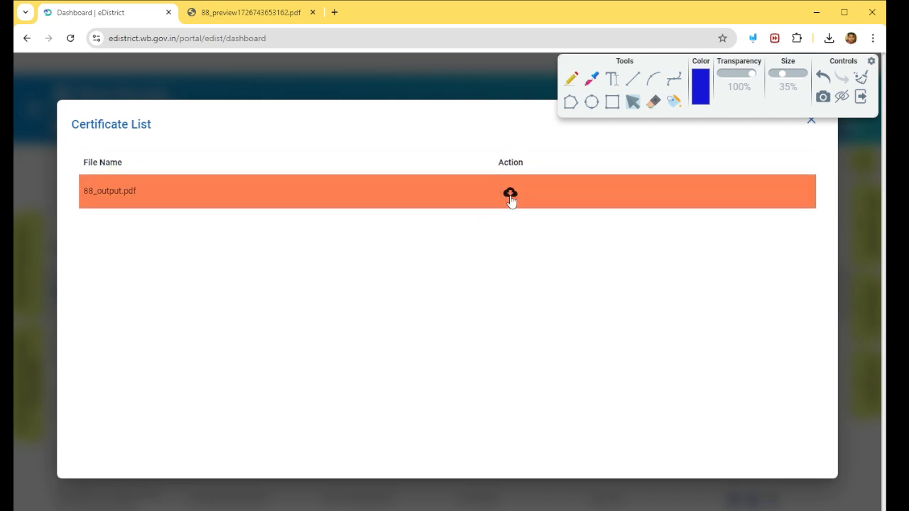
click(510, 194)
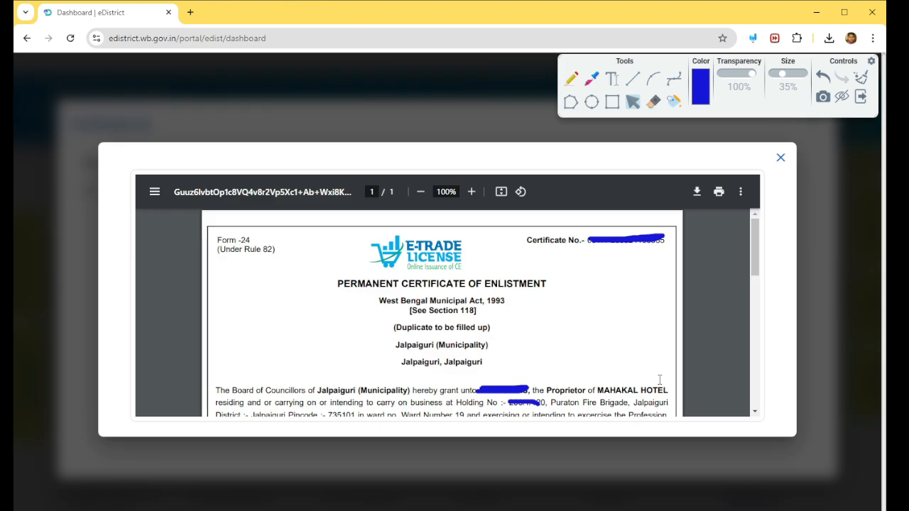